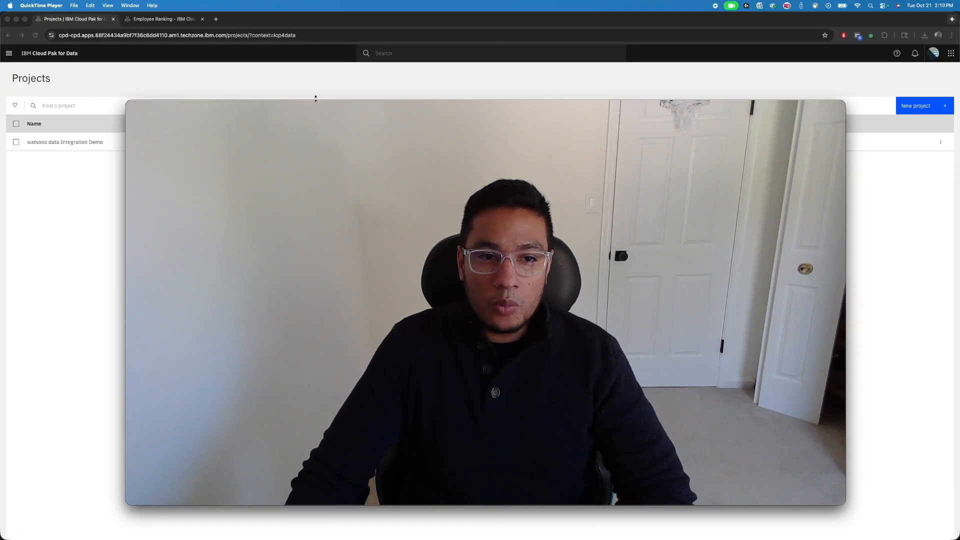
Shrink the QuickTime movie recording window to a small thumbnail and place it in the lower-right corner of the desktop
{"action": "mouse_move", "coordinate": [319, 106]}
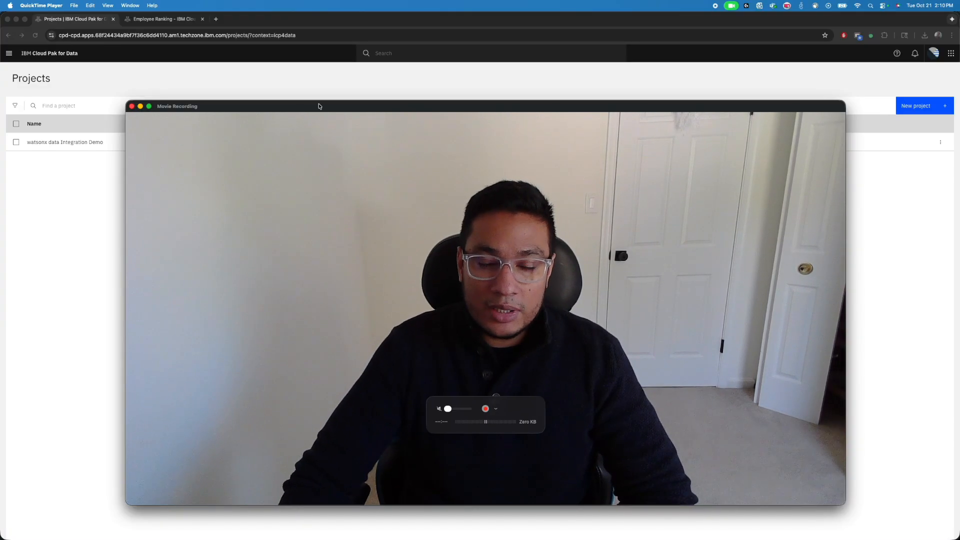
{"action": "left_click_drag", "start_coordinate": [140, 98], "coordinate": [718, 343]}
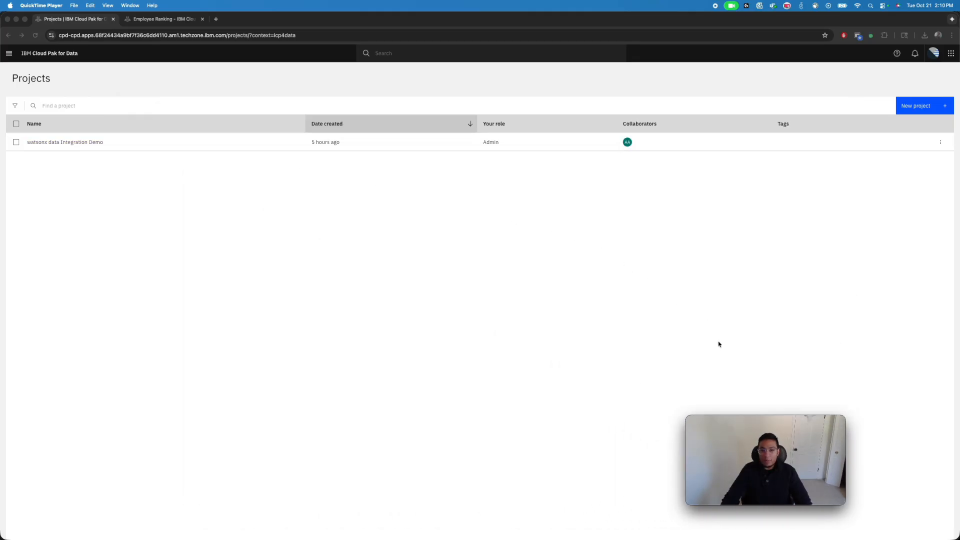
{"action": "left_click_drag", "start_coordinate": [789, 424], "coordinate": [903, 457]}
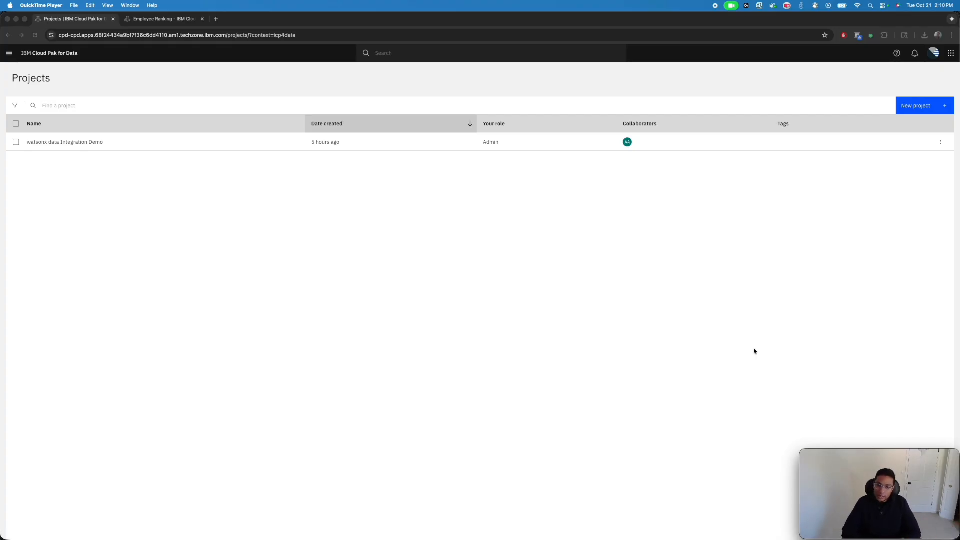
Set the QuickTime movie recording window to float on top of other windows
{"action": "left_click", "coordinate": [565, 294]}
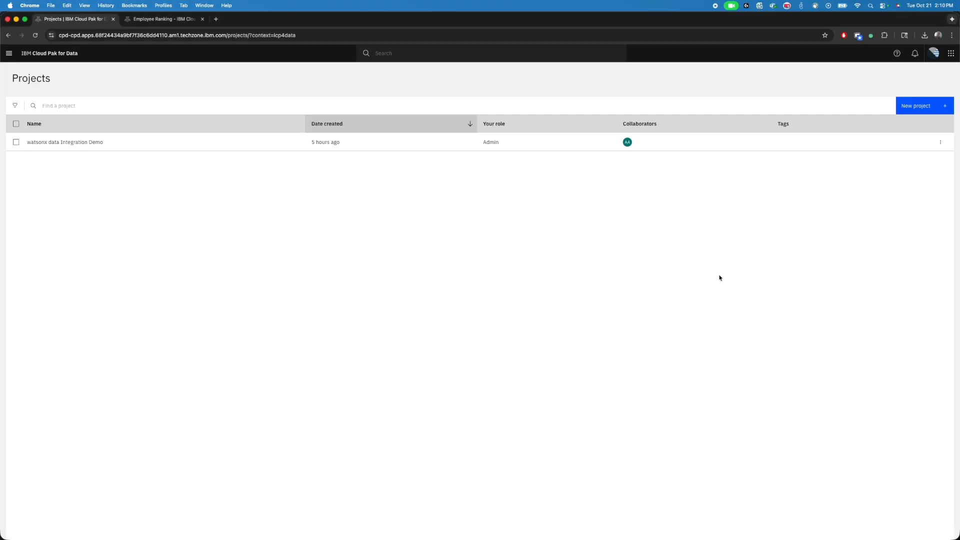
{"action": "key", "text": "super+Tab"}
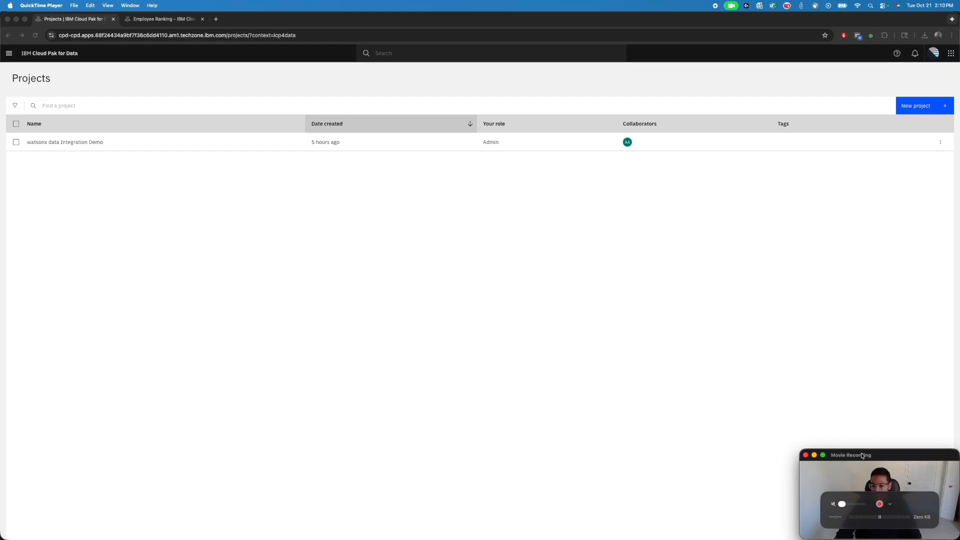
{"action": "left_click", "coordinate": [133, 5]}
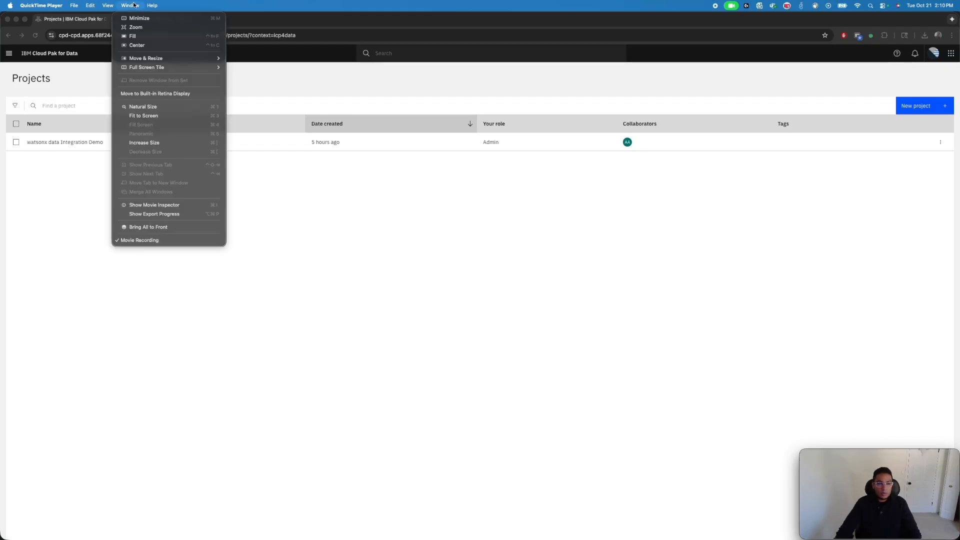
{"action": "mouse_move", "coordinate": [106, 5]}
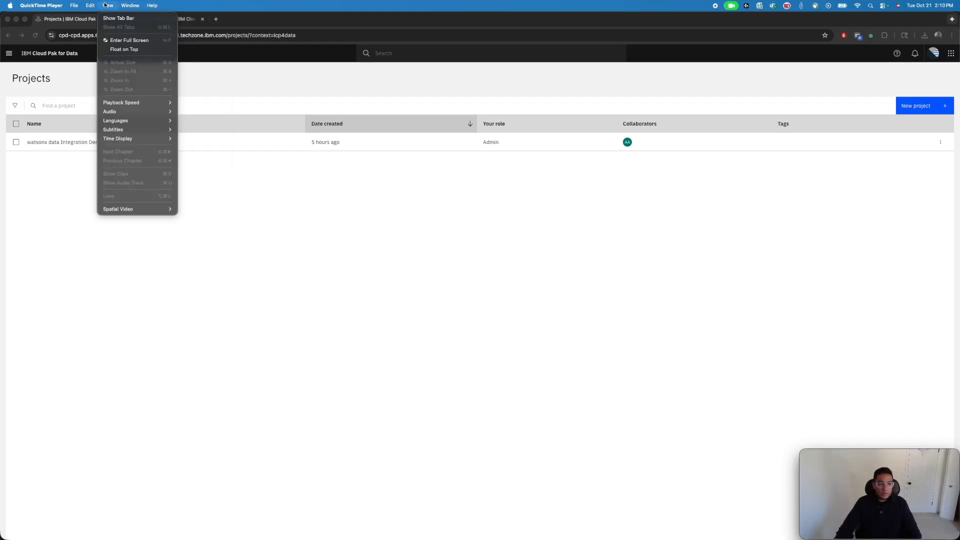
{"action": "left_click", "coordinate": [142, 49]}
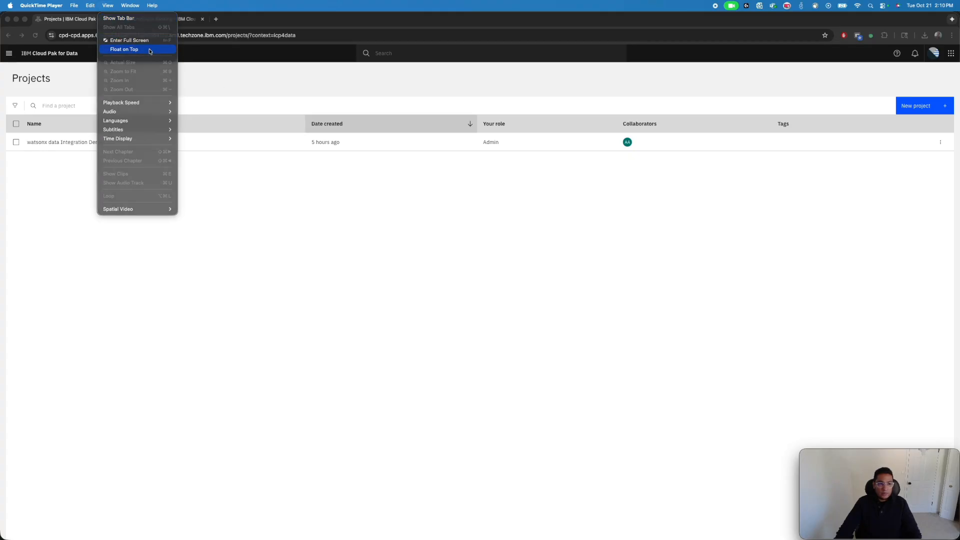
Switch to Chrome and open the assets of the watsonx data Integration Demo project
{"action": "left_click", "coordinate": [853, 137]}
{"action": "left_click", "coordinate": [81, 145]}
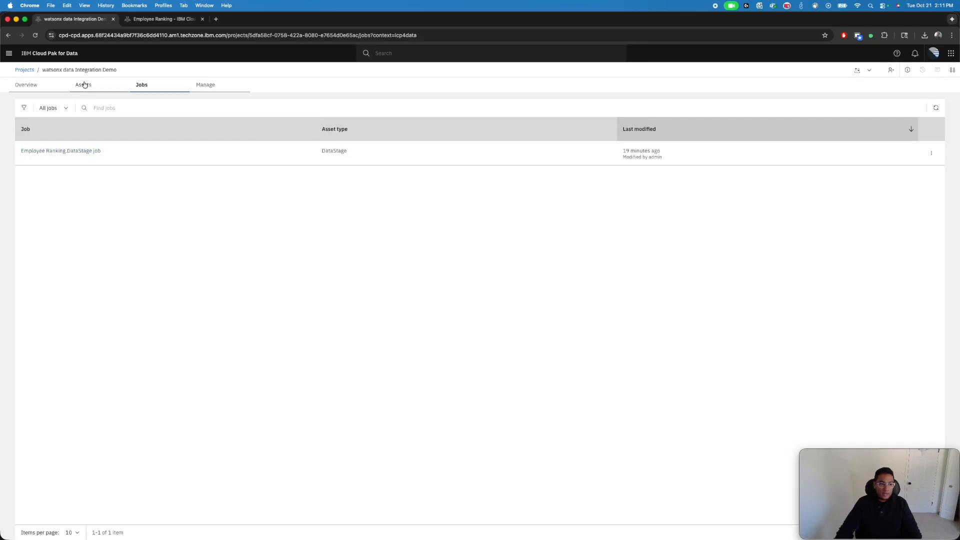
{"action": "left_click", "coordinate": [90, 85]}
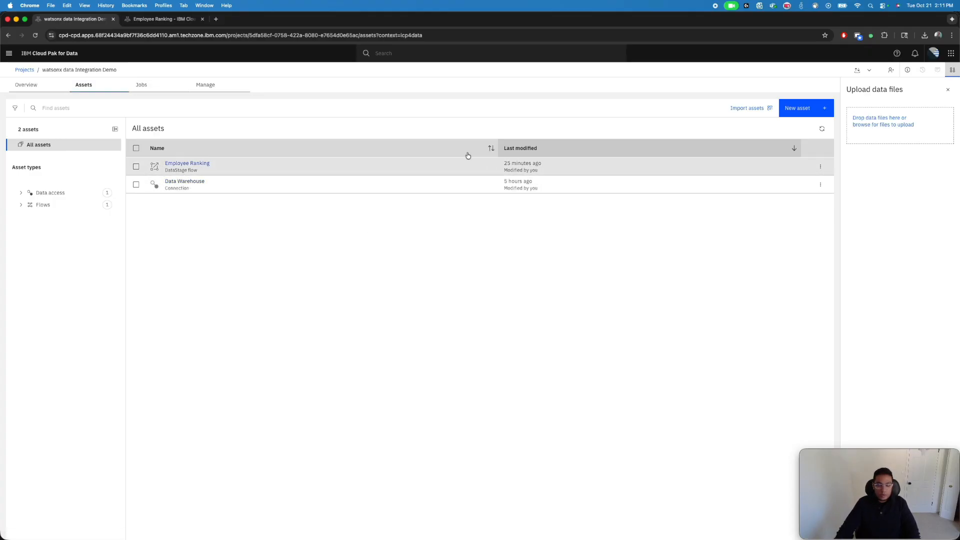
Create a new DataStage flow asset for transforming and integrating data, named Employee Ranking 2
{"action": "left_click", "coordinate": [810, 112]}
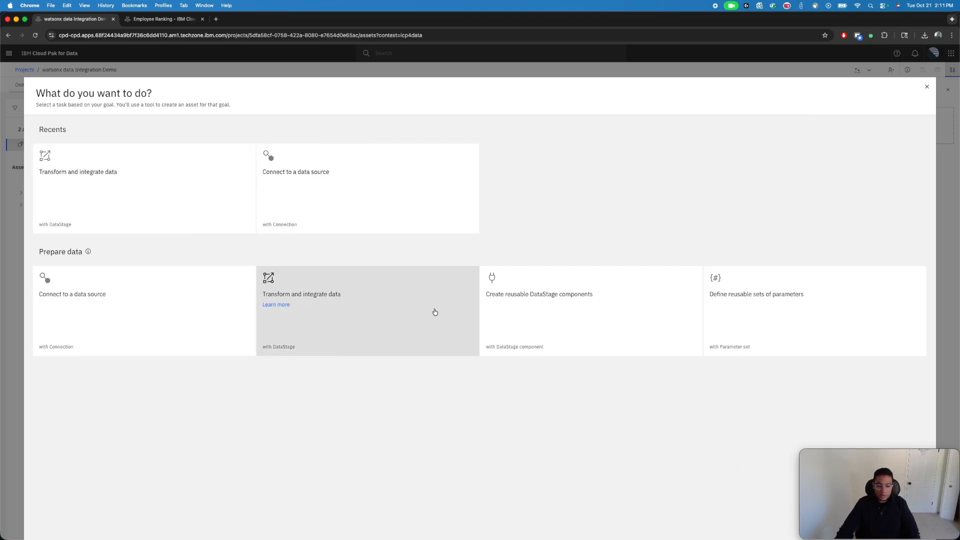
{"action": "left_click", "coordinate": [399, 310]}
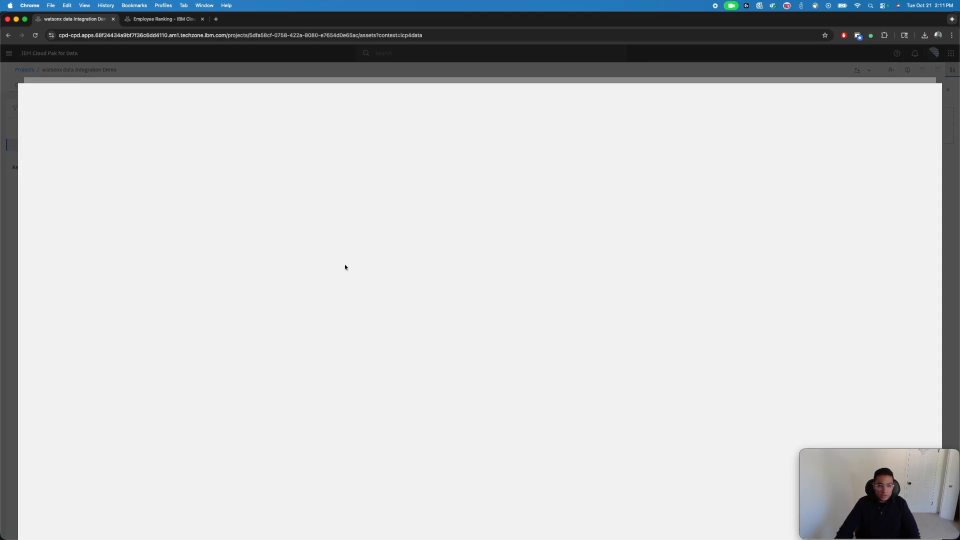
{"action": "left_click", "coordinate": [183, 164]}
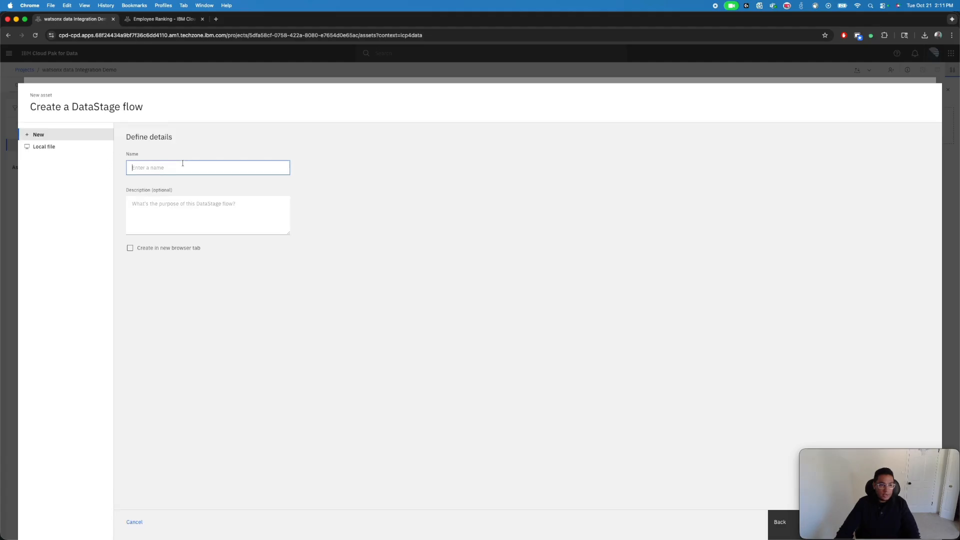
{"action": "left_click", "coordinate": [196, 188]}
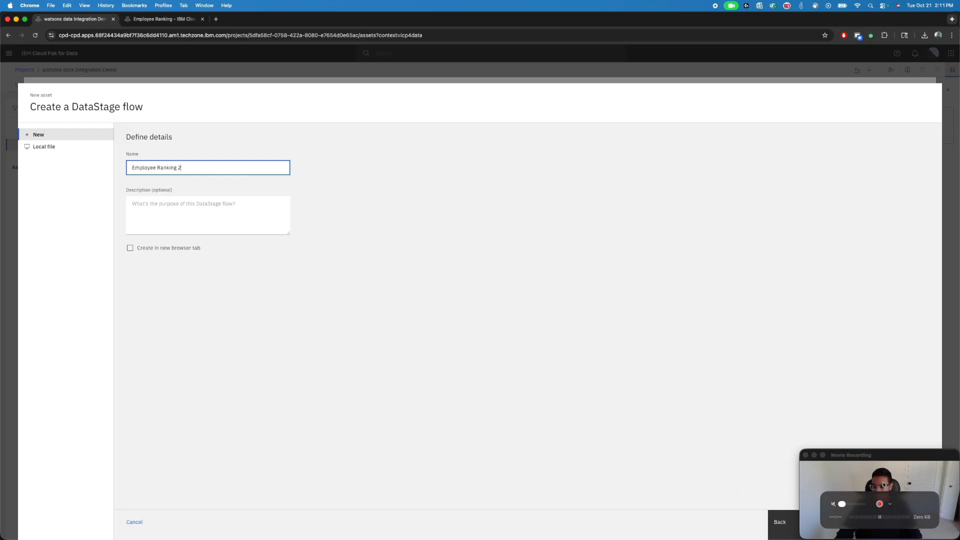
{"action": "left_click_drag", "start_coordinate": [848, 467], "coordinate": [842, 423]}
{"action": "left_click", "coordinate": [554, 404]}
{"action": "left_click", "coordinate": [480, 347]}
{"action": "left_click", "coordinate": [888, 534]}
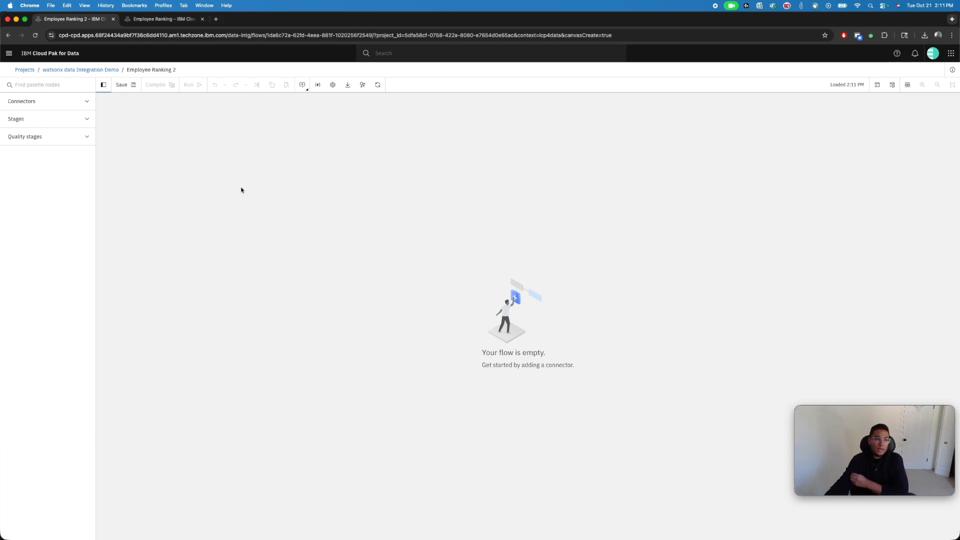
Place an Asset browser connector on the empty canvas and browse the Data Warehouse connection to its EMPLOYEE schema
{"action": "left_click", "coordinate": [90, 102]}
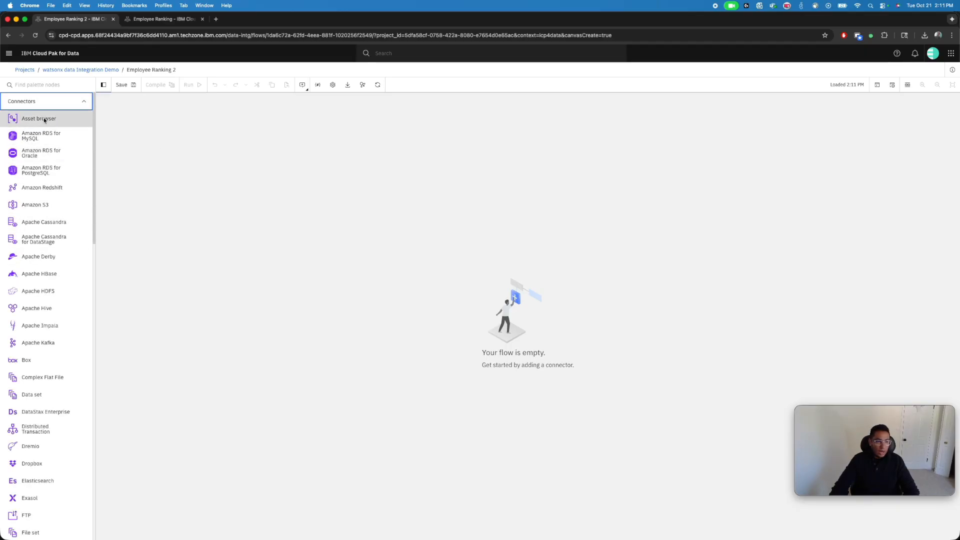
{"action": "left_click_drag", "start_coordinate": [39, 118], "coordinate": [199, 206]}
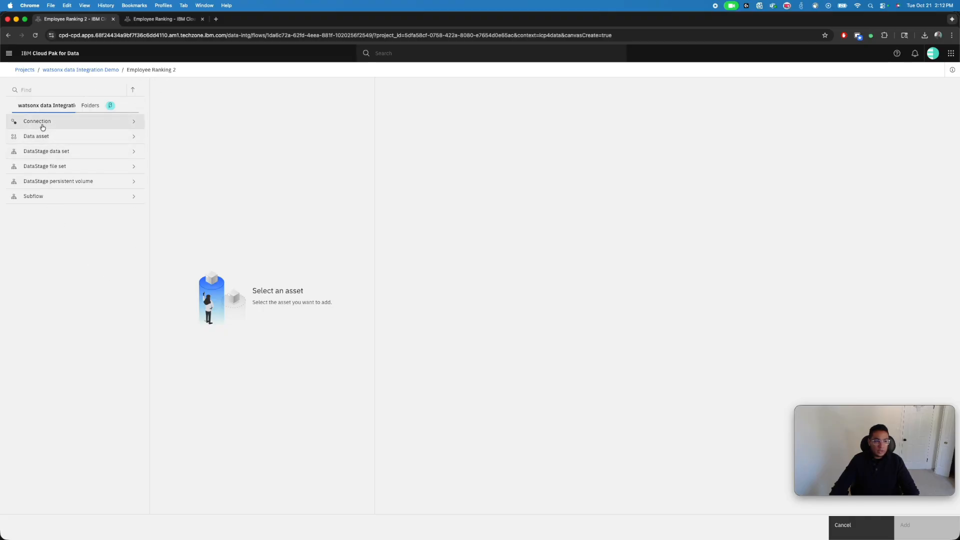
{"action": "left_click", "coordinate": [115, 122]}
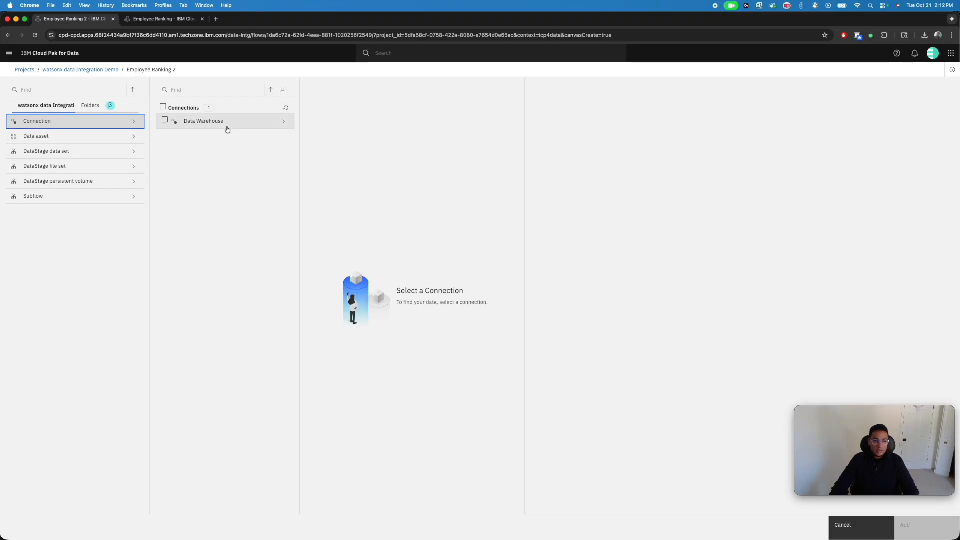
{"action": "left_click", "coordinate": [227, 124]}
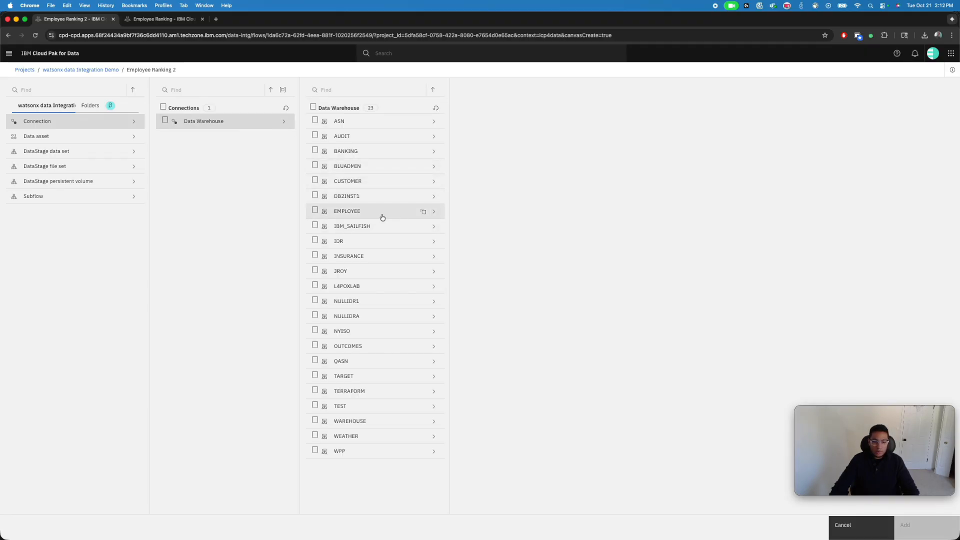
{"action": "left_click", "coordinate": [356, 217]}
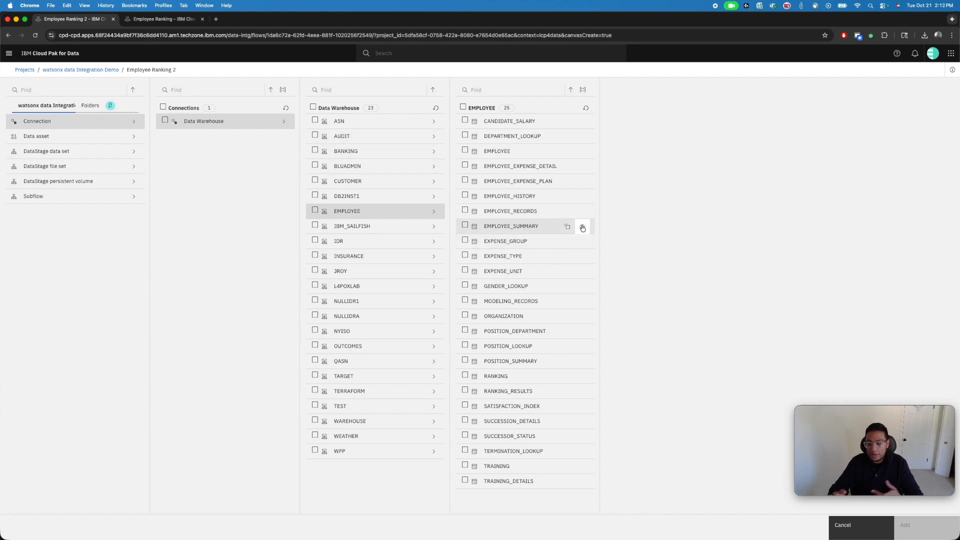
Preview the EMPLOYEE_SUMMARY table's data and add the table to the flow as a source
{"action": "left_click", "coordinate": [583, 229]}
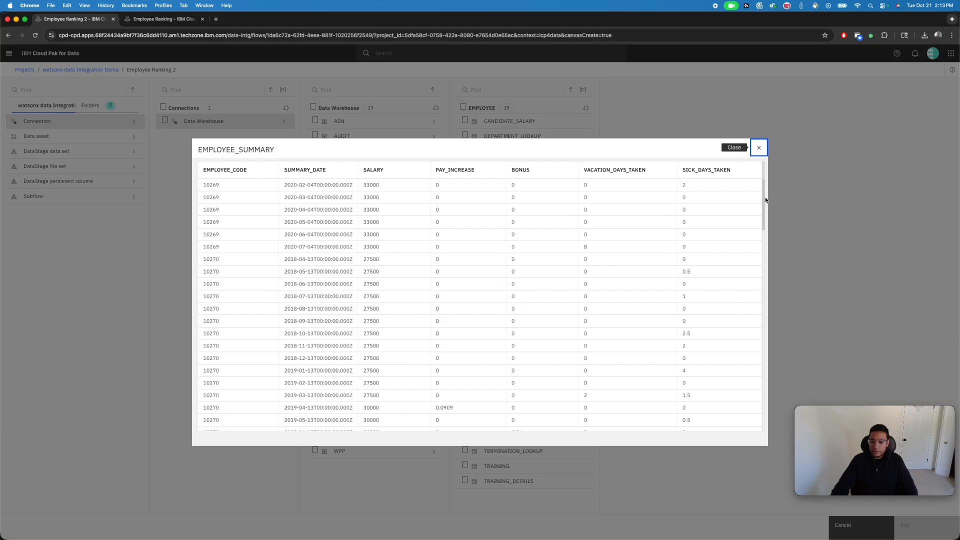
{"action": "scroll", "coordinate": [764, 203], "scroll_direction": "down", "scroll_amount": 1}
{"action": "left_click_drag", "start_coordinate": [764, 203], "coordinate": [775, 346]}
{"action": "left_click_drag", "start_coordinate": [764, 392], "coordinate": [761, 173]}
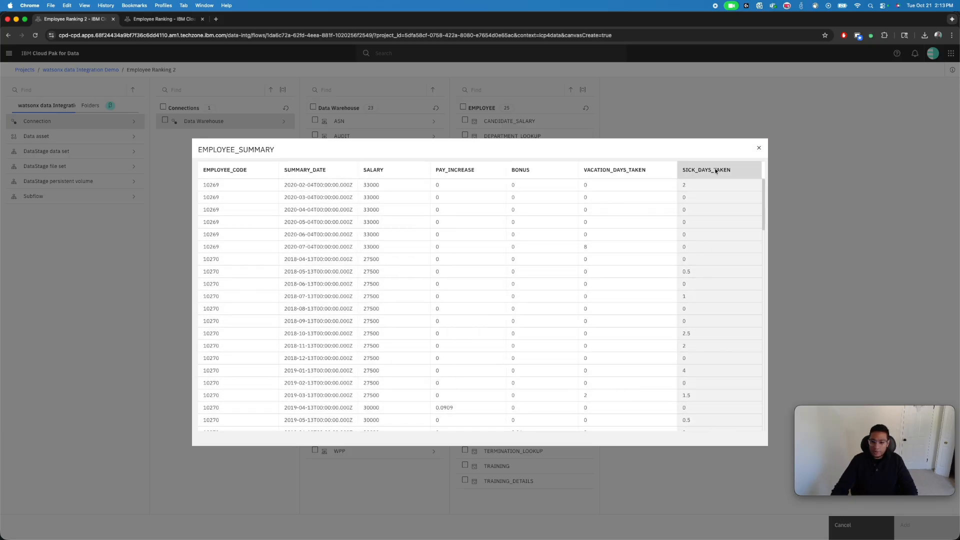
{"action": "left_click", "coordinate": [757, 151]}
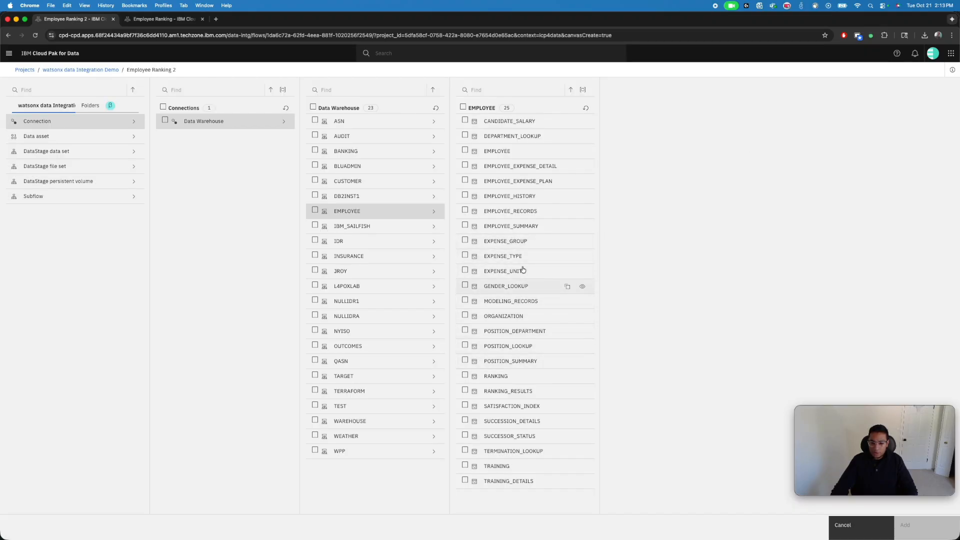
{"action": "left_click", "coordinate": [461, 227]}
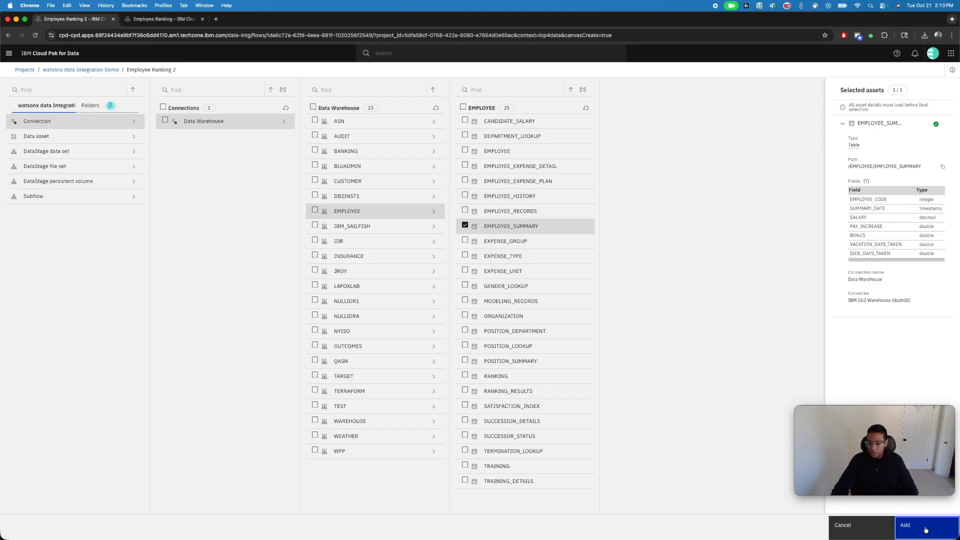
{"action": "left_click", "coordinate": [907, 525]}
Add the RANKING_RESULTS table from the Data Warehouse connection's EMPLOYEE schema below the first source, previewing its data
{"action": "left_click_drag", "start_coordinate": [39, 118], "coordinate": [196, 273]}
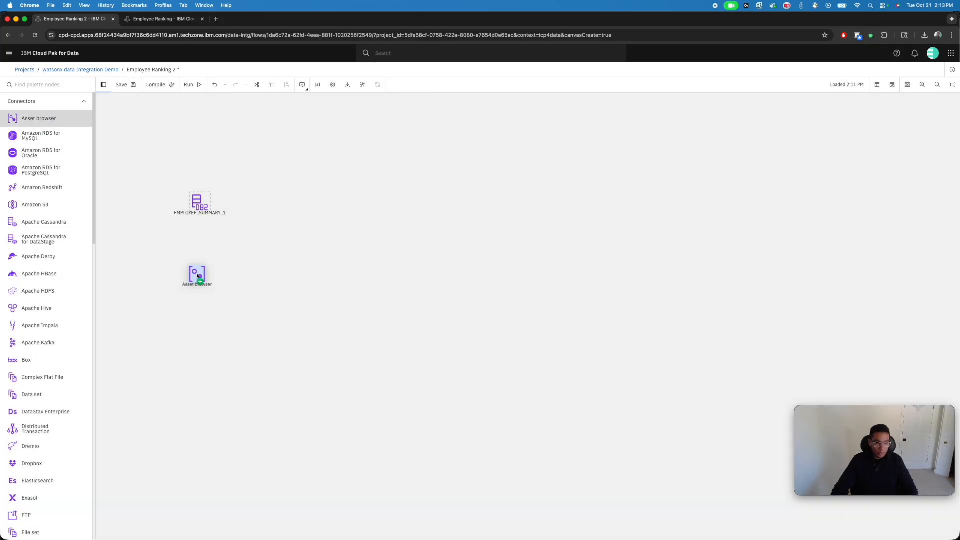
{"action": "left_click", "coordinate": [50, 122]}
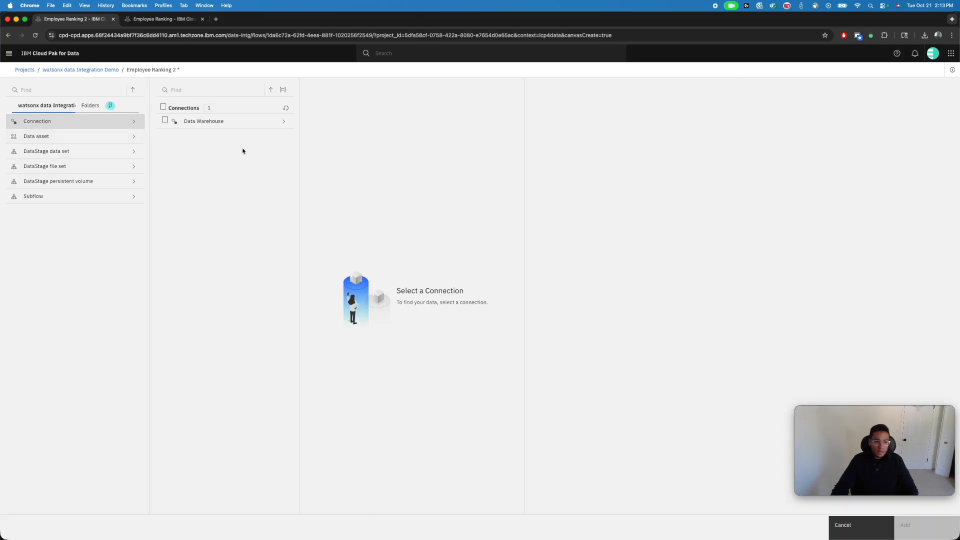
{"action": "left_click", "coordinate": [242, 121]}
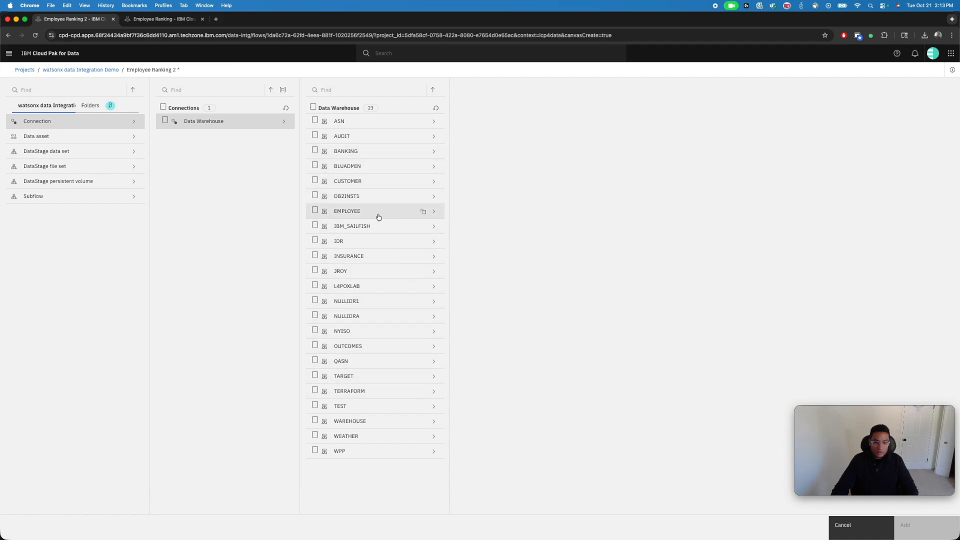
{"action": "left_click", "coordinate": [377, 151]}
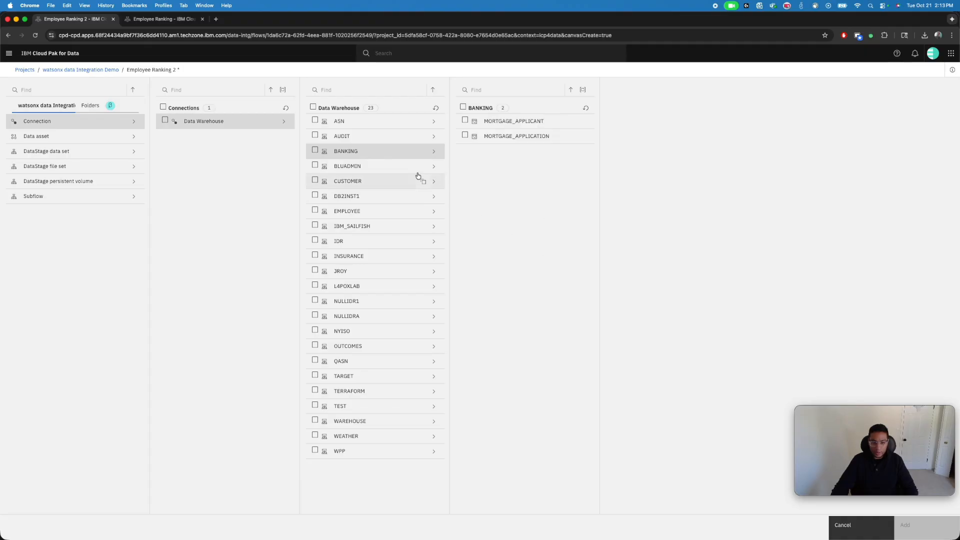
{"action": "left_click", "coordinate": [371, 213]}
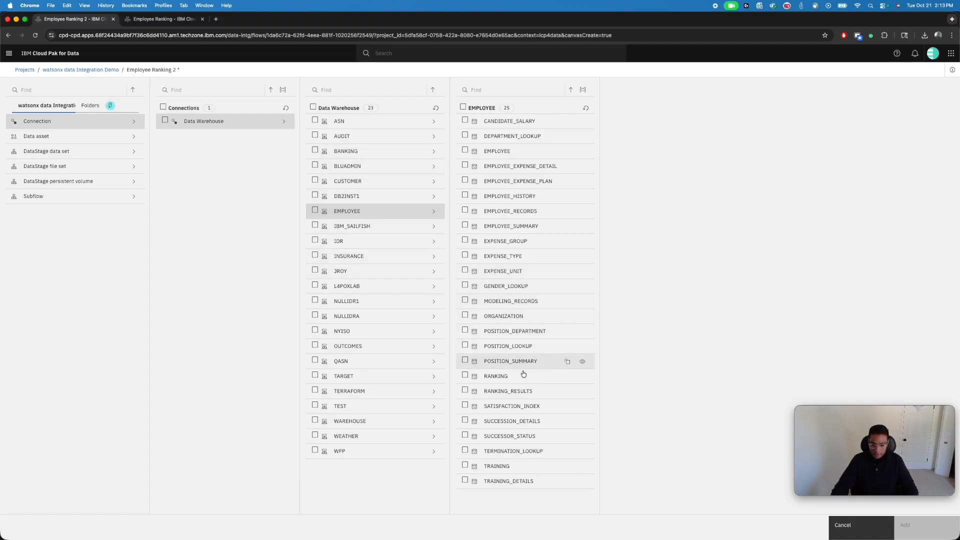
{"action": "left_click", "coordinate": [523, 391]}
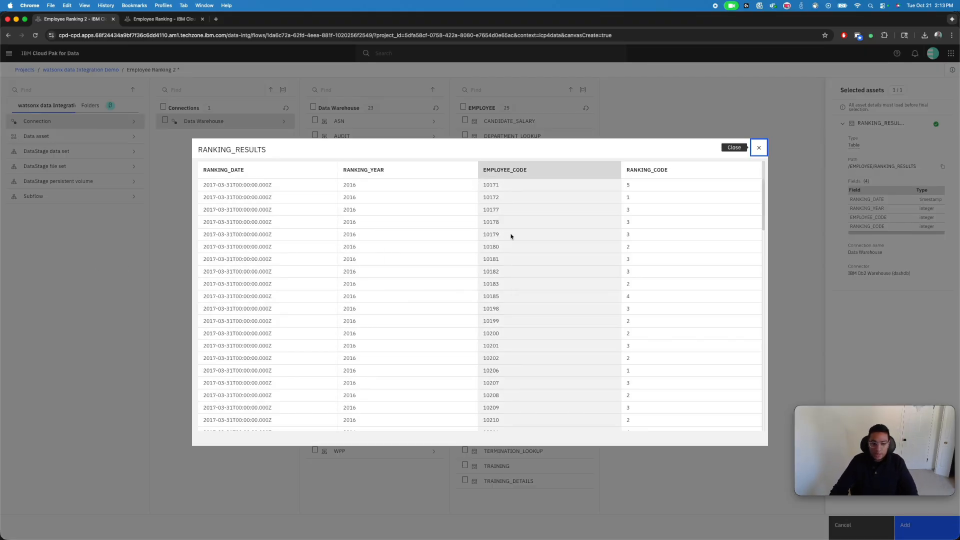
{"action": "left_click", "coordinate": [759, 148]}
{"action": "left_click", "coordinate": [905, 525]}
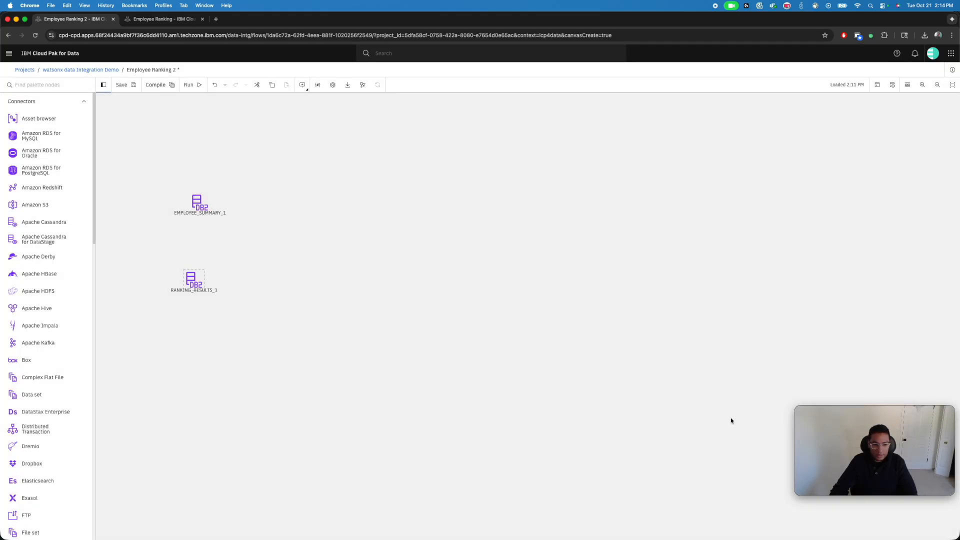
Find the Peek stage in the palette, place one beside EMPLOYEE_SUMMARY_1 and link the source to it
{"action": "left_click", "coordinate": [224, 289]}
{"action": "left_click", "coordinate": [64, 84]}
{"action": "left_click", "coordinate": [83, 102]}
{"action": "left_click", "coordinate": [80, 120]}
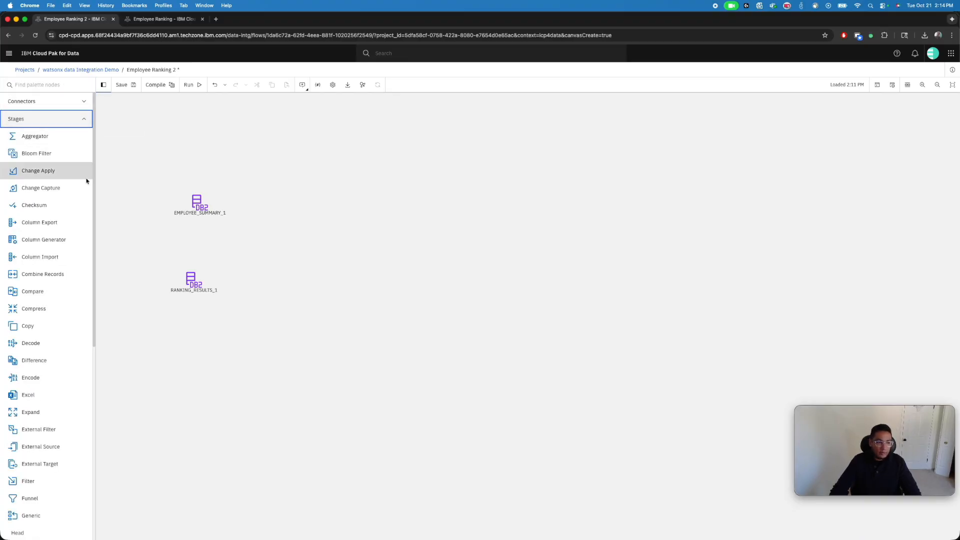
{"action": "left_click", "coordinate": [60, 85]}
{"action": "type", "text": "peek"}
{"action": "left_click_drag", "start_coordinate": [26, 110], "coordinate": [283, 210]}
{"action": "left_click_drag", "start_coordinate": [212, 202], "coordinate": [275, 210]}
Place a second Peek stage beside RANKING_RESULTS_1, link the source to it and align both Peek stages with their sources
{"action": "left_click_drag", "start_coordinate": [37, 109], "coordinate": [278, 280]}
{"action": "left_click_drag", "start_coordinate": [206, 279], "coordinate": [278, 278]}
{"action": "left_click_drag", "start_coordinate": [286, 214], "coordinate": [285, 207]}
{"action": "left_click_drag", "start_coordinate": [280, 278], "coordinate": [280, 284]}
{"action": "left_click", "coordinate": [325, 244]}
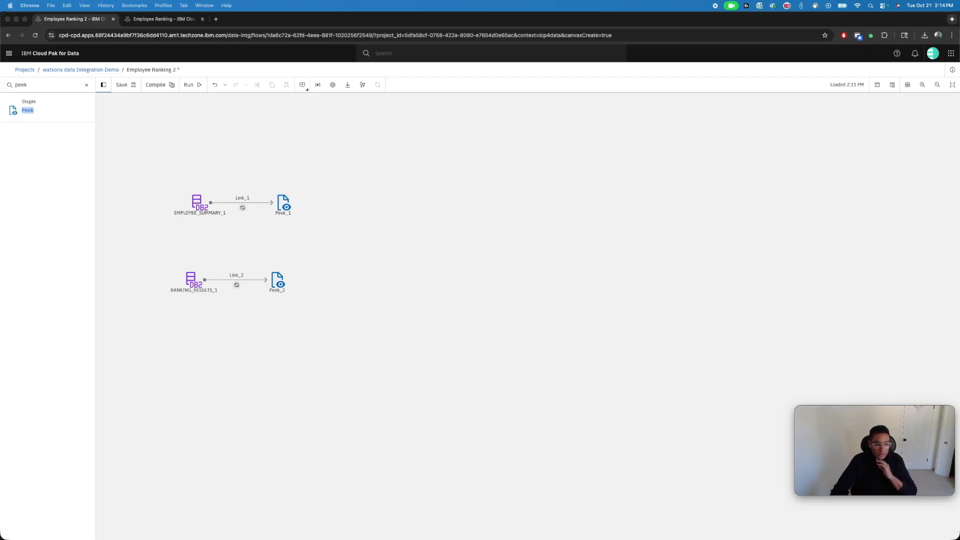
Set EMPLOYEE_SUMMARY_1's read method to Select statement and paste the query grouping by EMPLOYEE_CODE, with SUMMARY_DATE limited by #Start_Year# and #End_Year#
{"action": "double_click", "coordinate": [199, 201]}
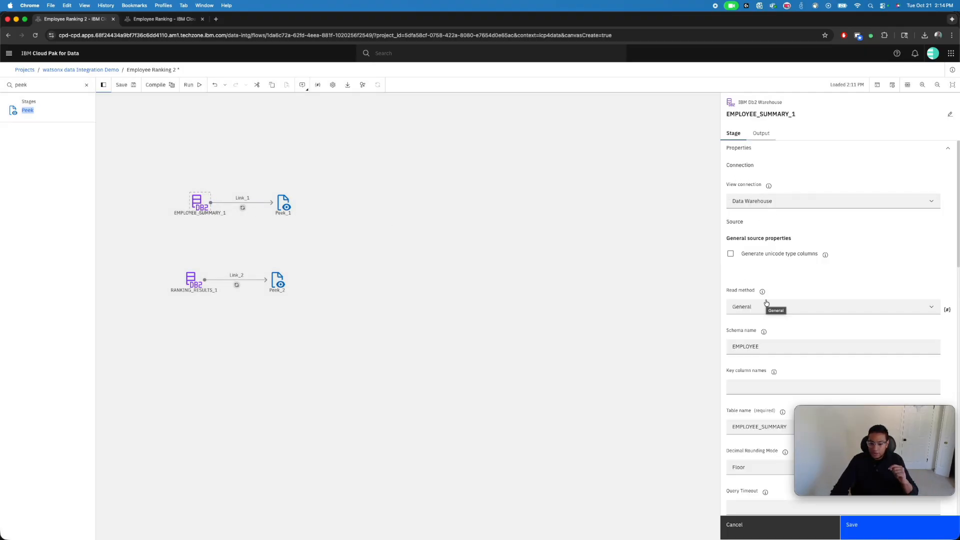
{"action": "left_click", "coordinate": [799, 307]}
{"action": "left_click", "coordinate": [759, 367]}
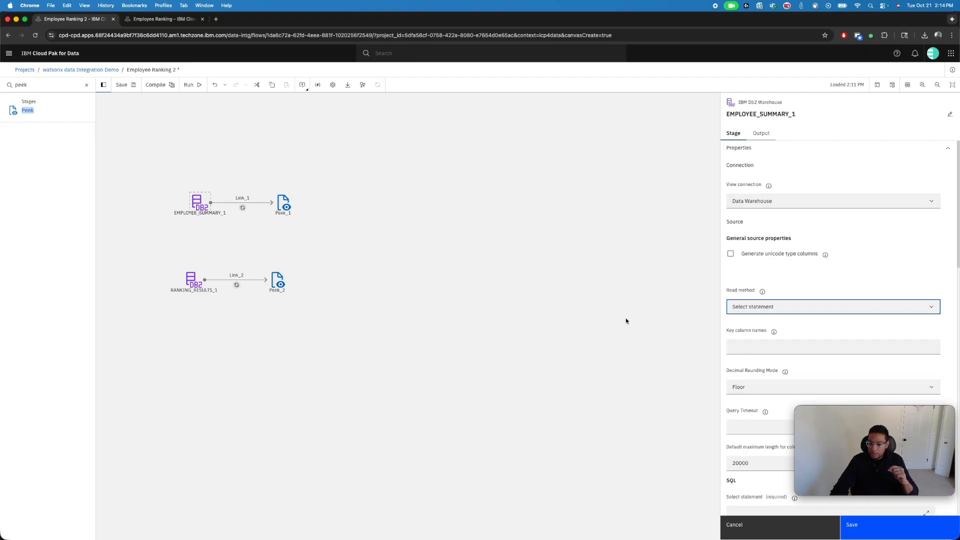
{"action": "scroll", "coordinate": [433, 273], "scroll_direction": "up", "scroll_amount": 3}
{"action": "left_click", "coordinate": [829, 278]}
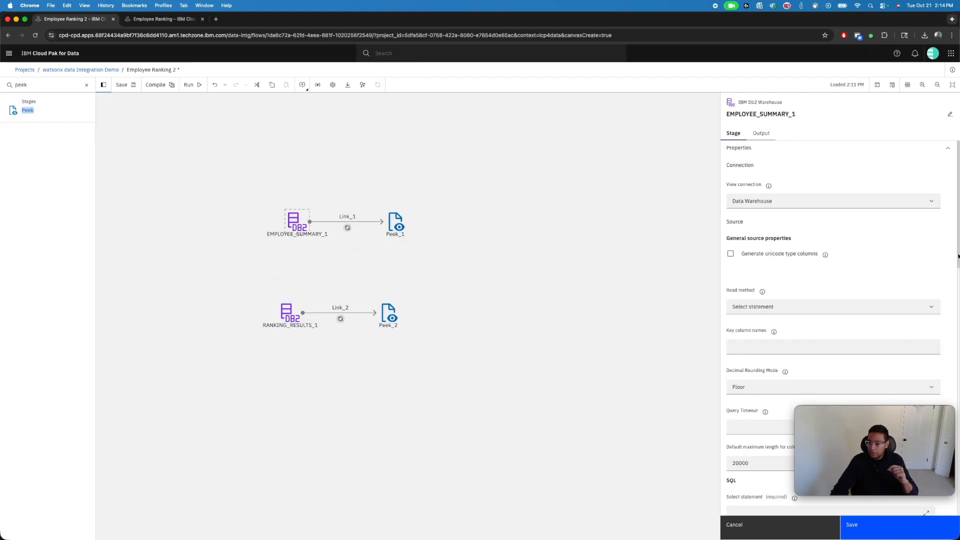
{"action": "scroll", "coordinate": [958, 257], "scroll_direction": "down", "scroll_amount": 5}
{"action": "left_click", "coordinate": [773, 274]}
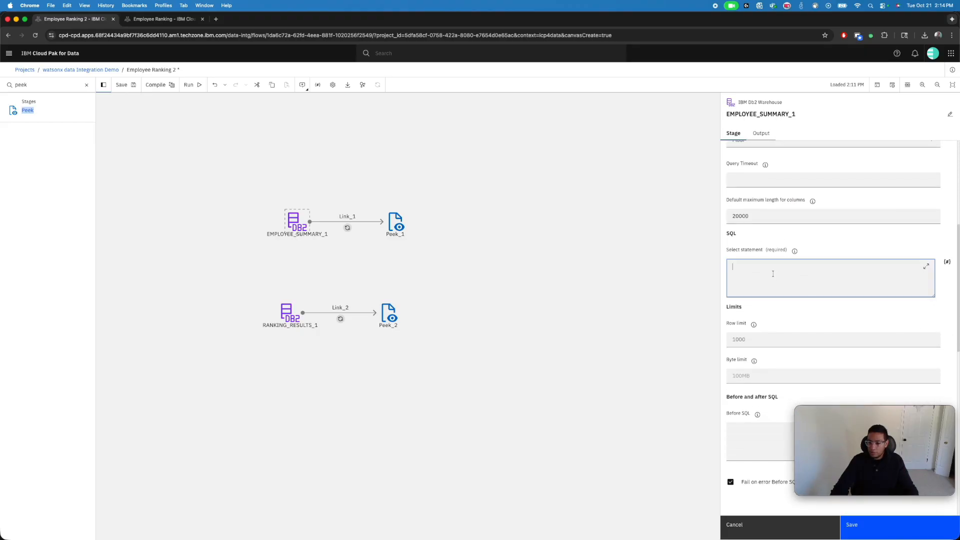
{"action": "key", "text": "super+v"}
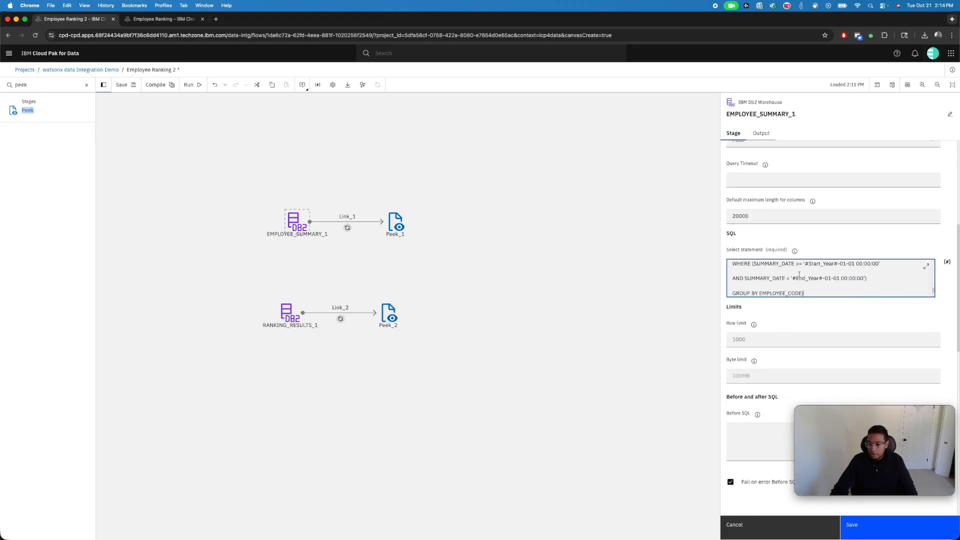
Review the pasted query's #Start_Year# and #End_Year# placeholders in the WHERE clause and save the EMPLOYEE_SUMMARY_1 stage
{"action": "scroll", "coordinate": [815, 278], "scroll_direction": "up", "scroll_amount": 8}
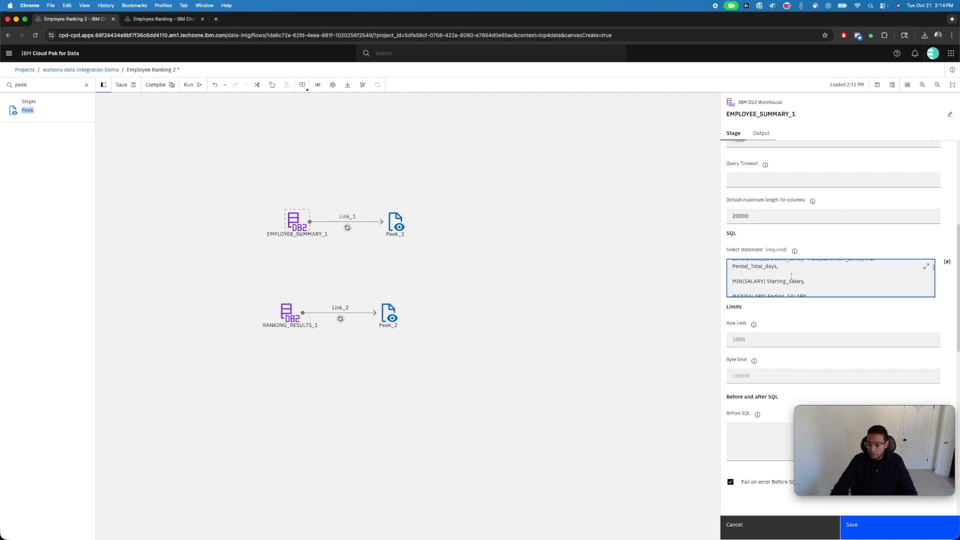
{"action": "scroll", "coordinate": [791, 279], "scroll_direction": "up", "scroll_amount": 2}
{"action": "scroll", "coordinate": [821, 318], "scroll_direction": "down", "scroll_amount": 8}
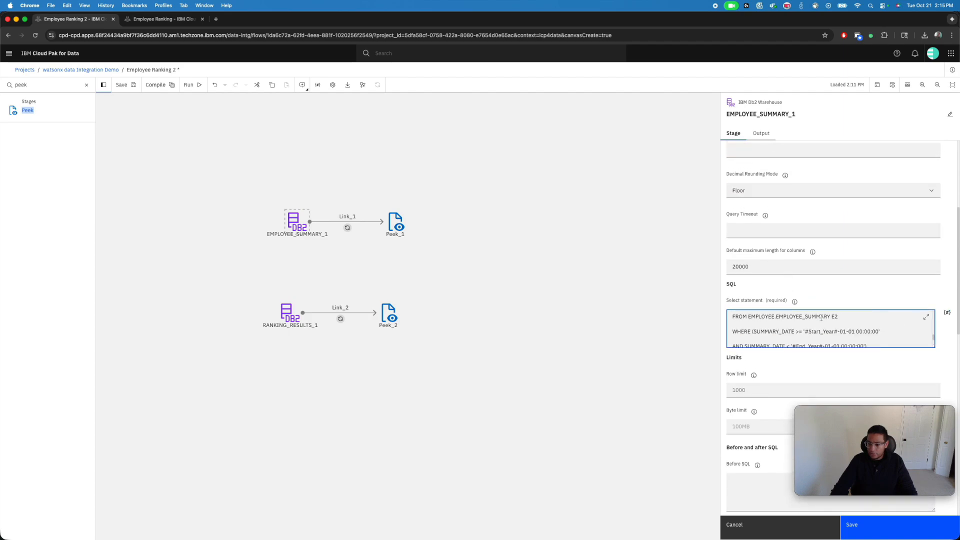
{"action": "scroll", "coordinate": [818, 326], "scroll_direction": "up", "scroll_amount": 1}
{"action": "left_click_drag", "start_coordinate": [805, 324], "coordinate": [837, 324]}
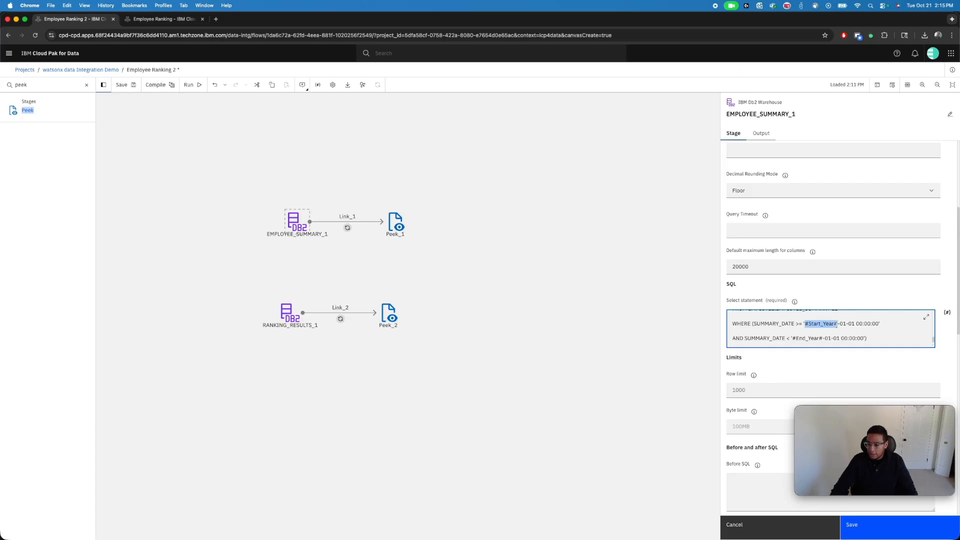
{"action": "left_click_drag", "start_coordinate": [792, 338], "coordinate": [822, 340]}
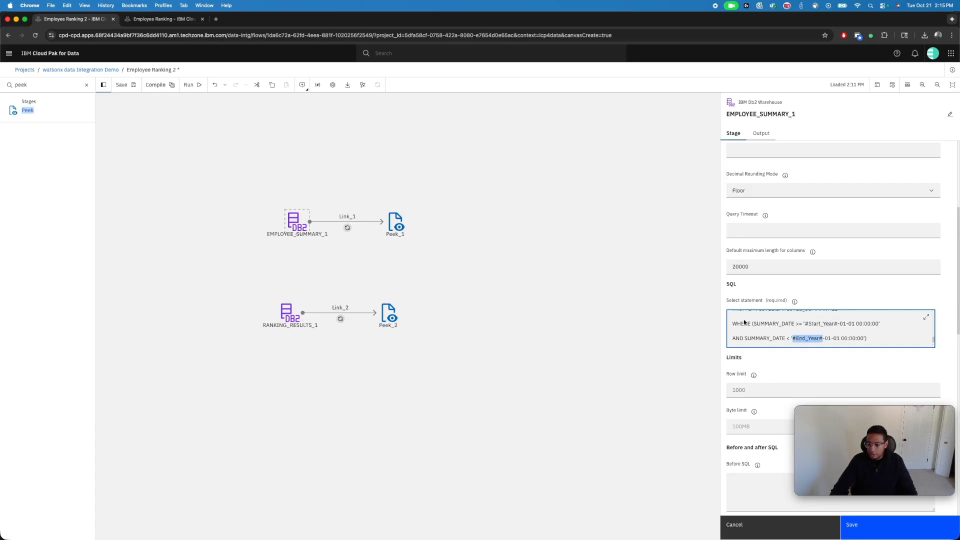
{"action": "left_click", "coordinate": [682, 326]}
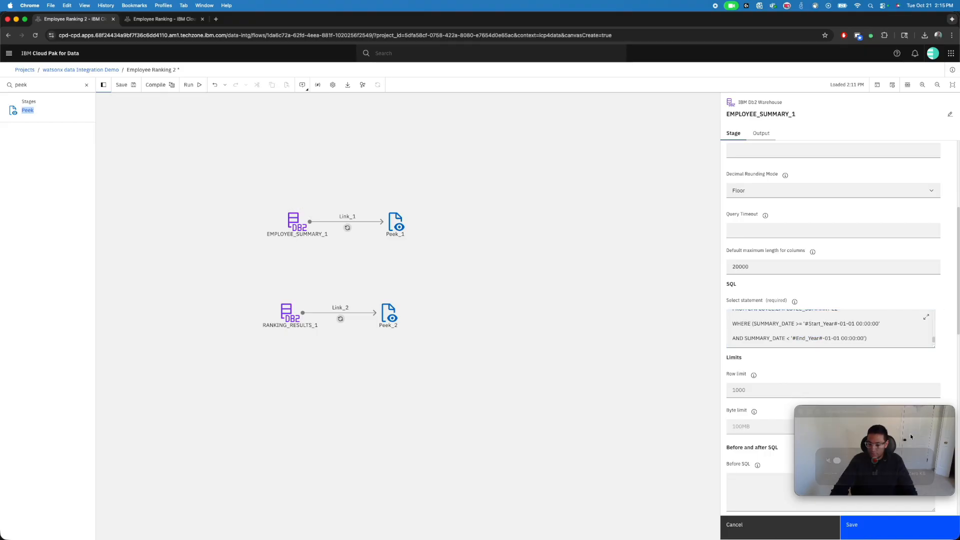
{"action": "left_click", "coordinate": [865, 531]}
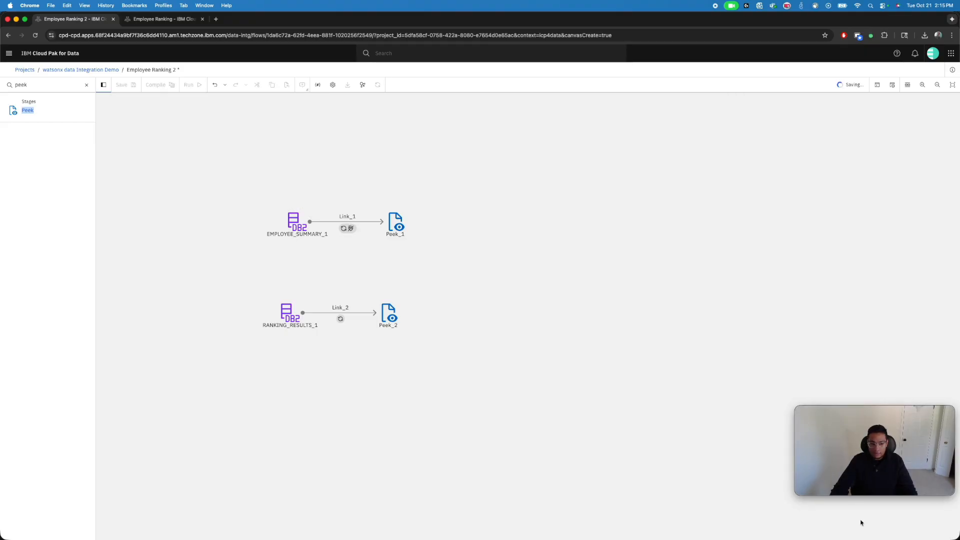
Enable runtime column propagation on EMPLOYEE_SUMMARY_1's output, delete all its output columns and save the stage
{"action": "double_click", "coordinate": [295, 220]}
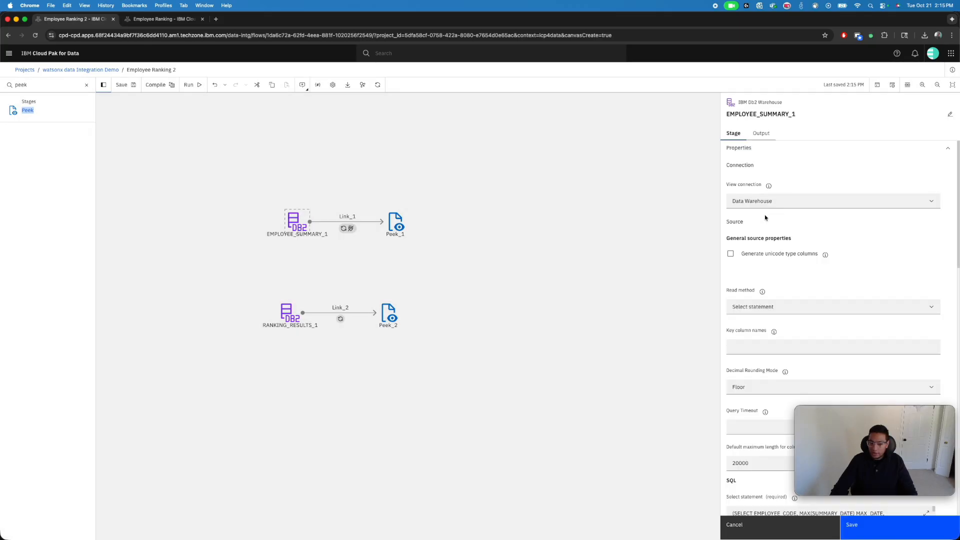
{"action": "left_click", "coordinate": [763, 134]}
{"action": "left_click", "coordinate": [740, 307]}
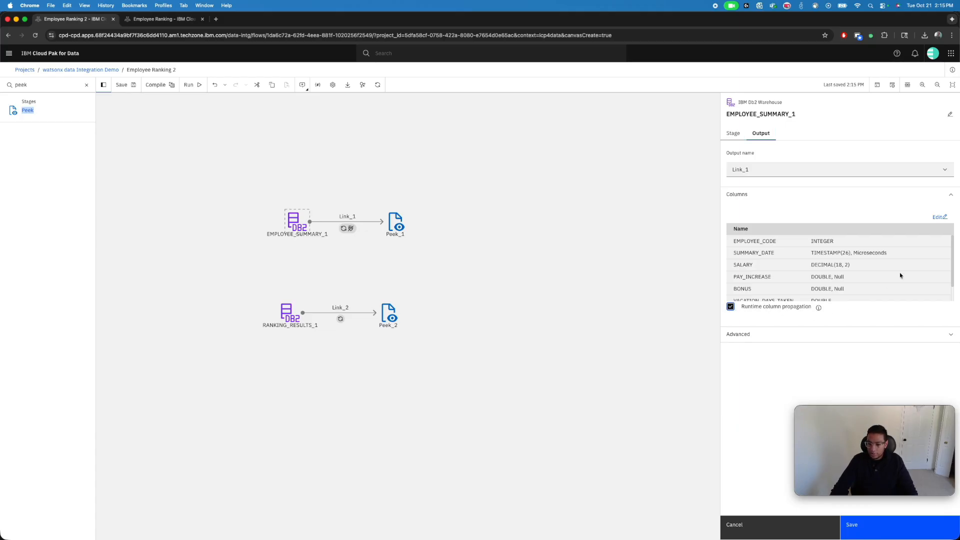
{"action": "left_click", "coordinate": [939, 217]}
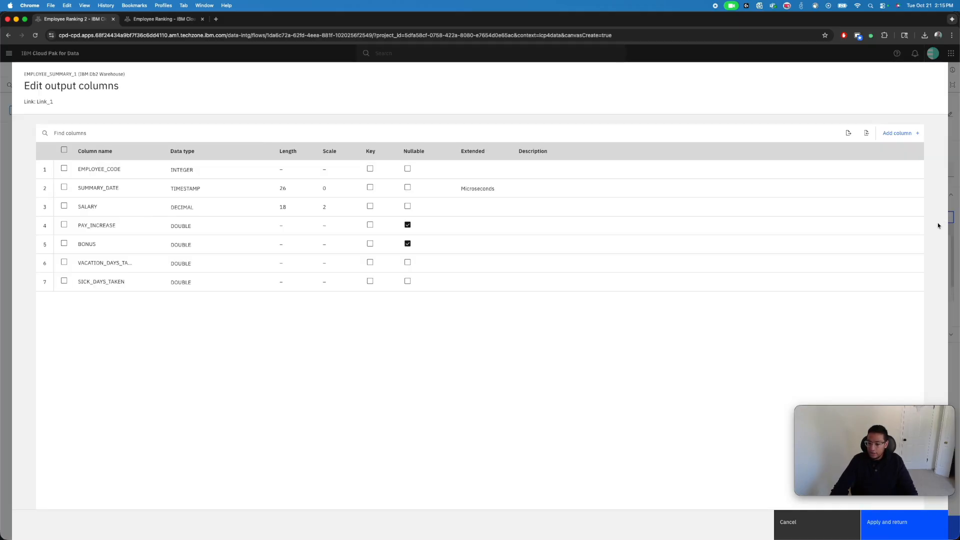
{"action": "left_click", "coordinate": [63, 150]}
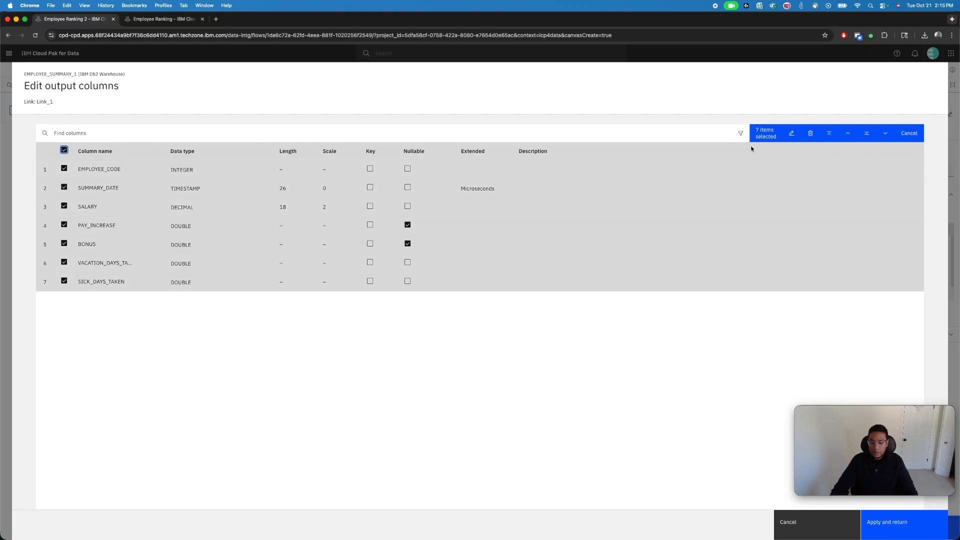
{"action": "left_click", "coordinate": [811, 134]}
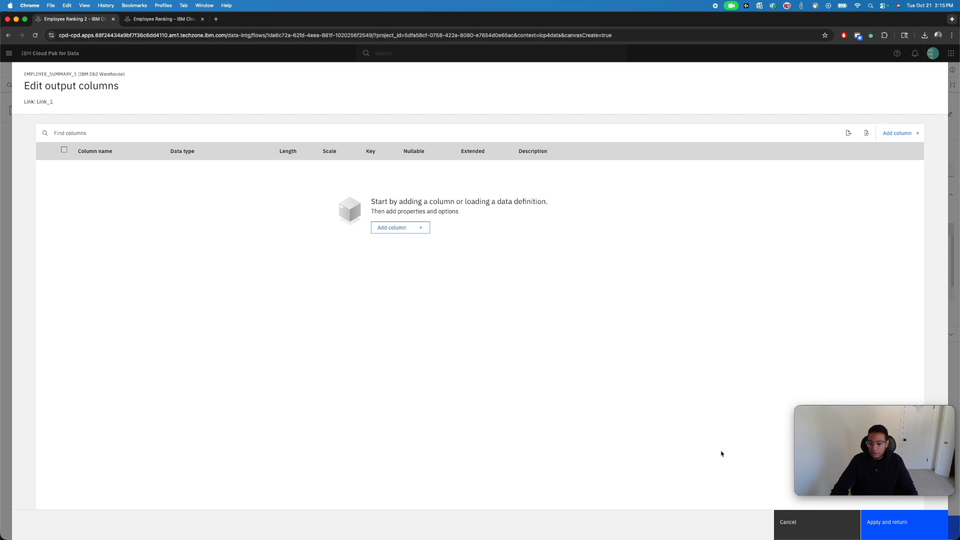
{"action": "left_click", "coordinate": [887, 520]}
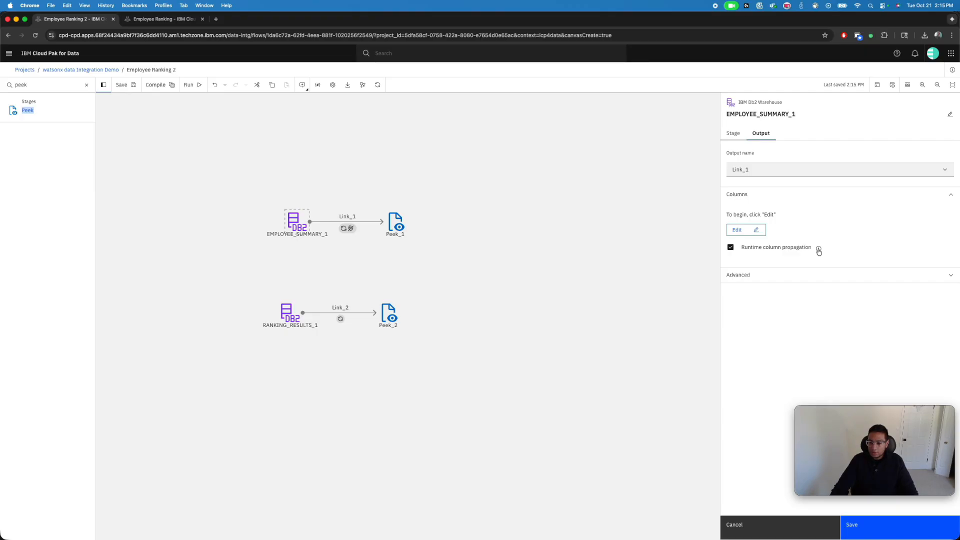
{"action": "left_click", "coordinate": [864, 527]}
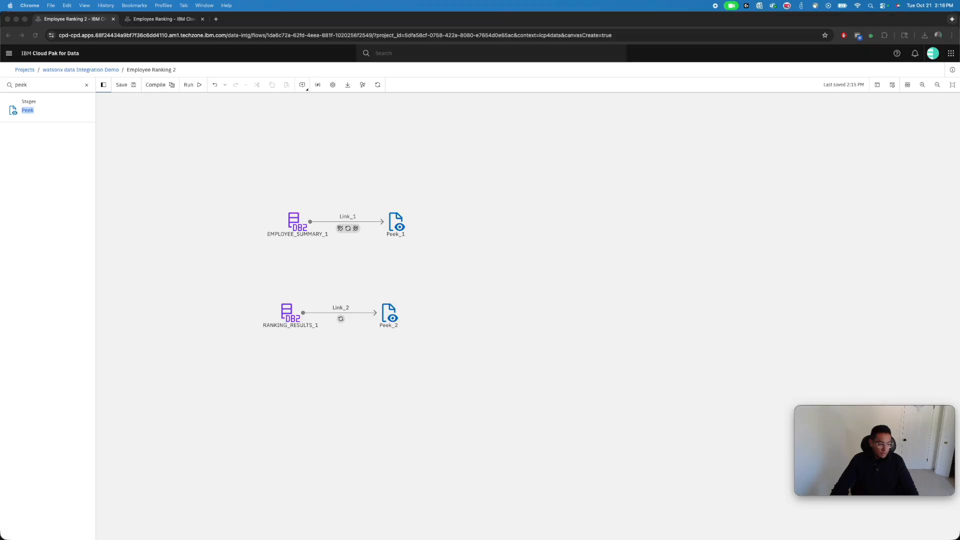
Set RANKING_RESULTS_1's read method to Select statement and paste the ranking query joining EMP and RK1 on EMPLOYEE_CODE
{"action": "left_click", "coordinate": [323, 259]}
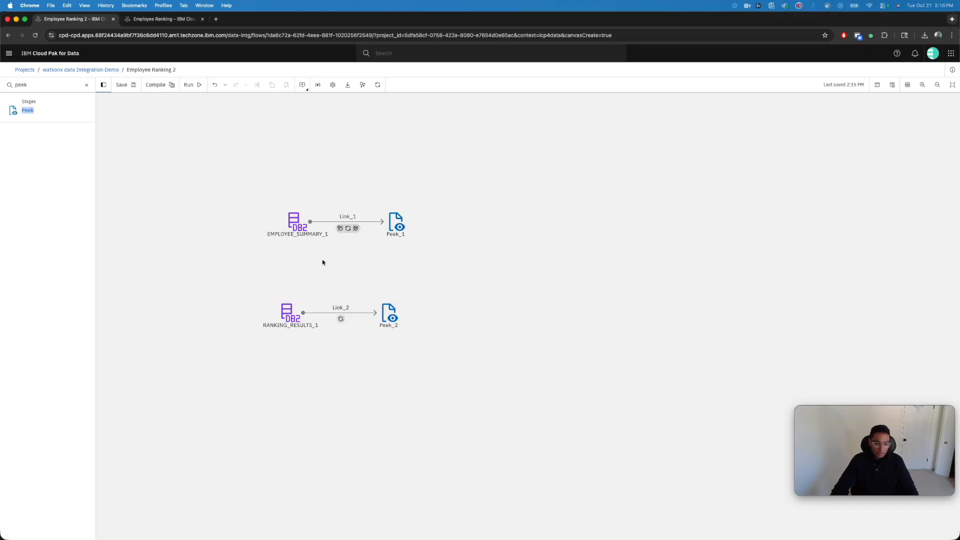
{"action": "double_click", "coordinate": [291, 307]}
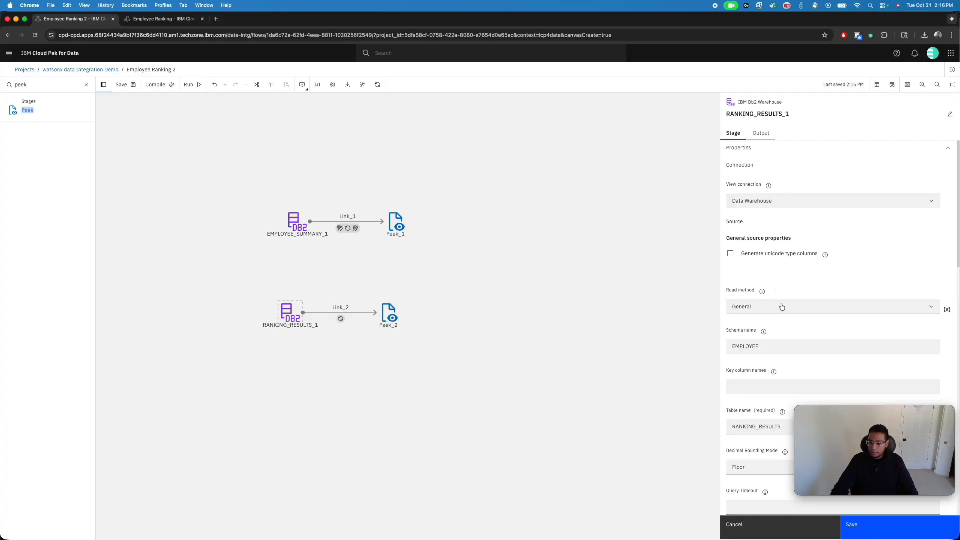
{"action": "left_click", "coordinate": [782, 307]}
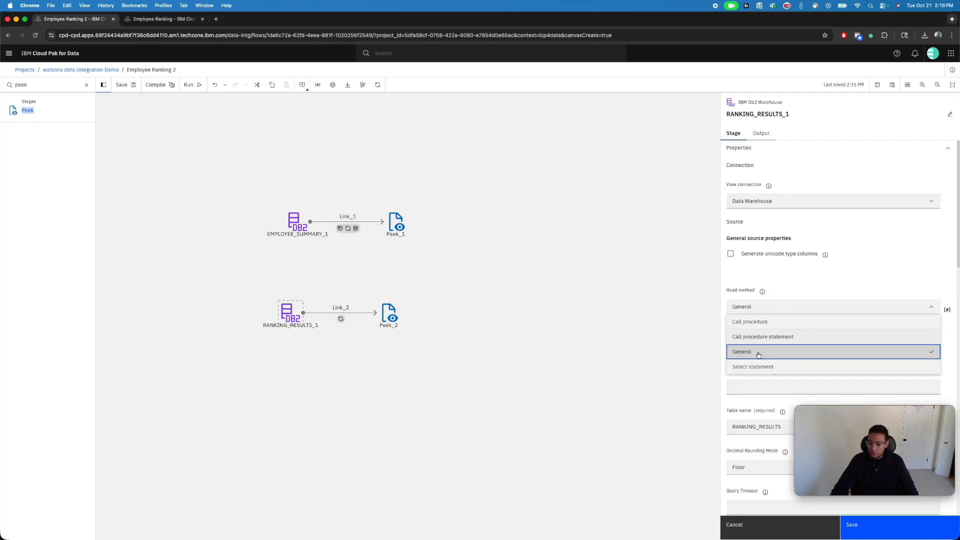
{"action": "left_click", "coordinate": [755, 364]}
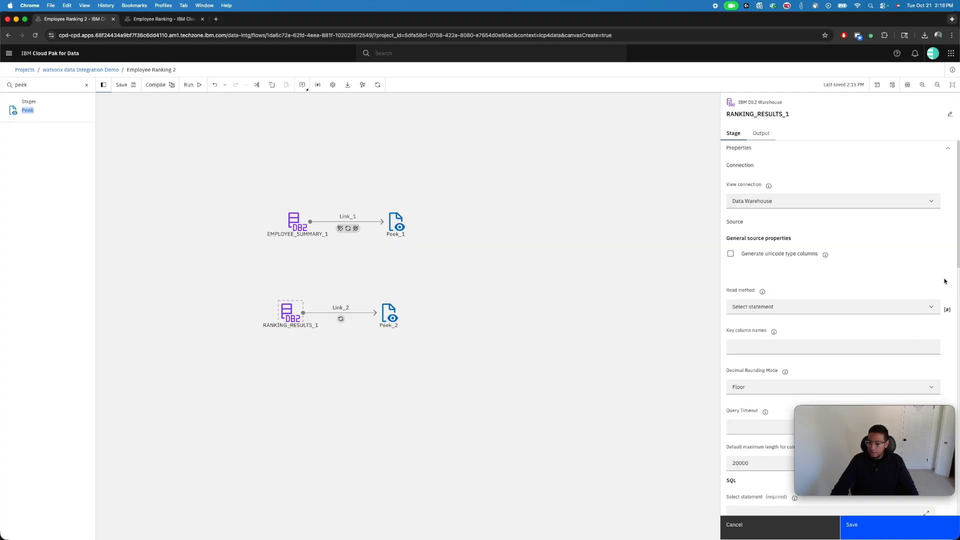
{"action": "scroll", "coordinate": [931, 299], "scroll_direction": "down", "scroll_amount": 5}
{"action": "left_click", "coordinate": [785, 316]}
{"action": "key", "text": "super+v"}
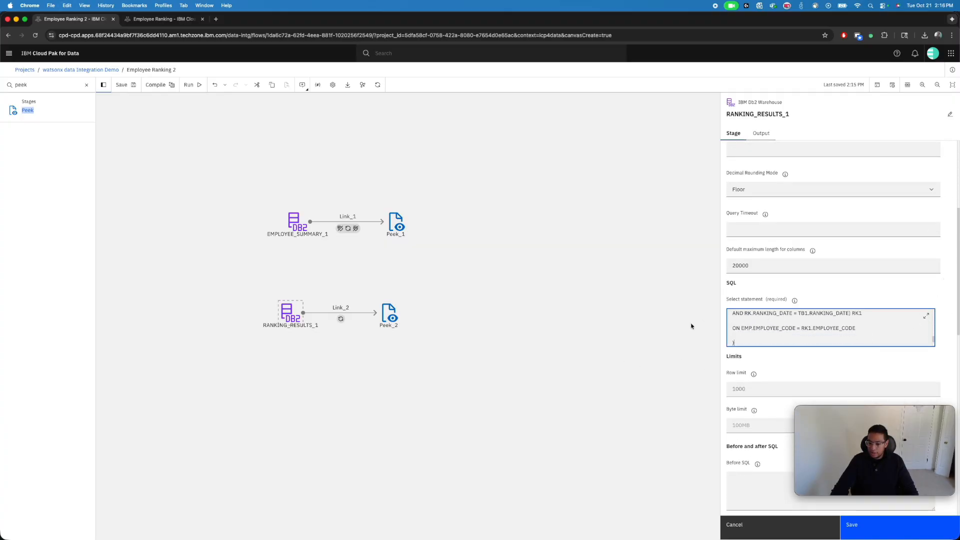
Enable runtime column propagation on RANKING_RESULTS_1's output, delete all its output columns and save the stage
{"action": "left_click", "coordinate": [761, 138]}
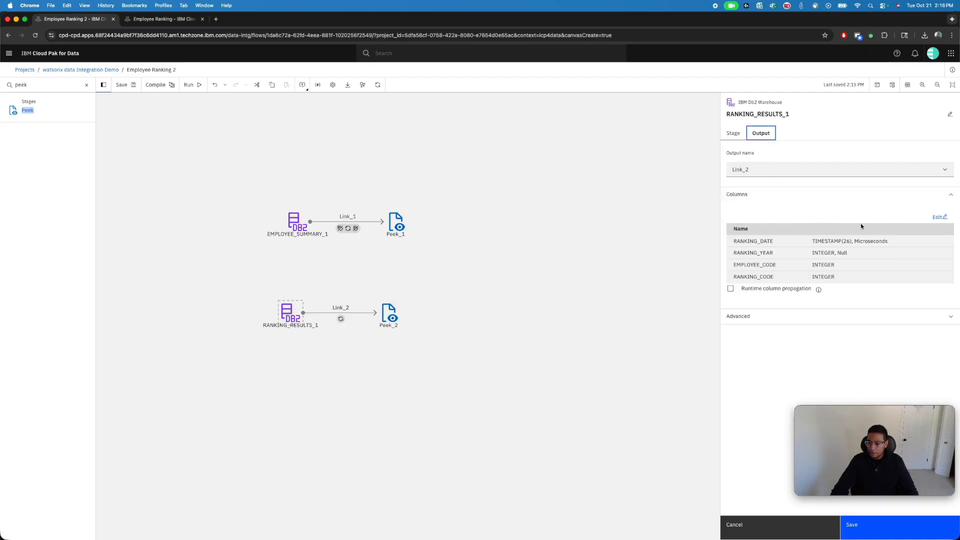
{"action": "left_click", "coordinate": [733, 290]}
{"action": "left_click", "coordinate": [940, 217]}
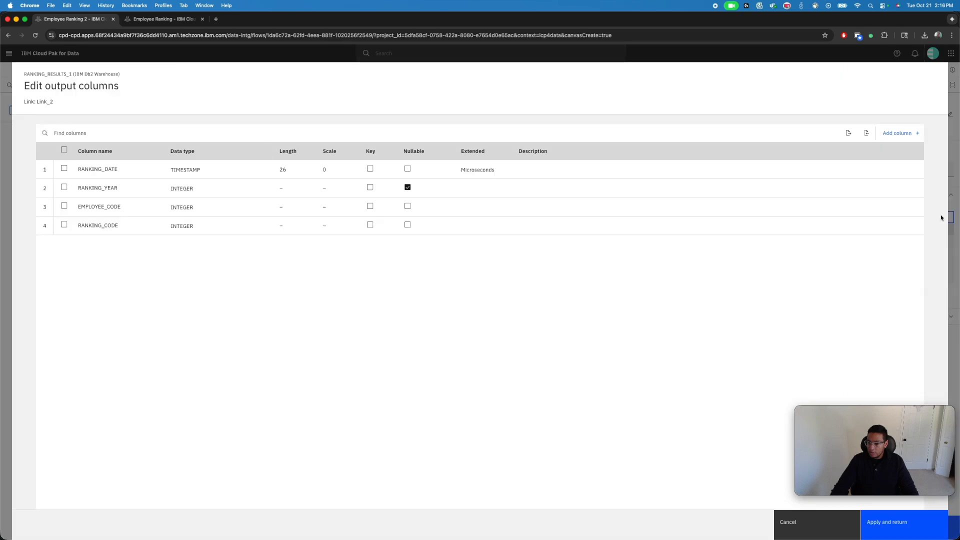
{"action": "left_click", "coordinate": [64, 149]}
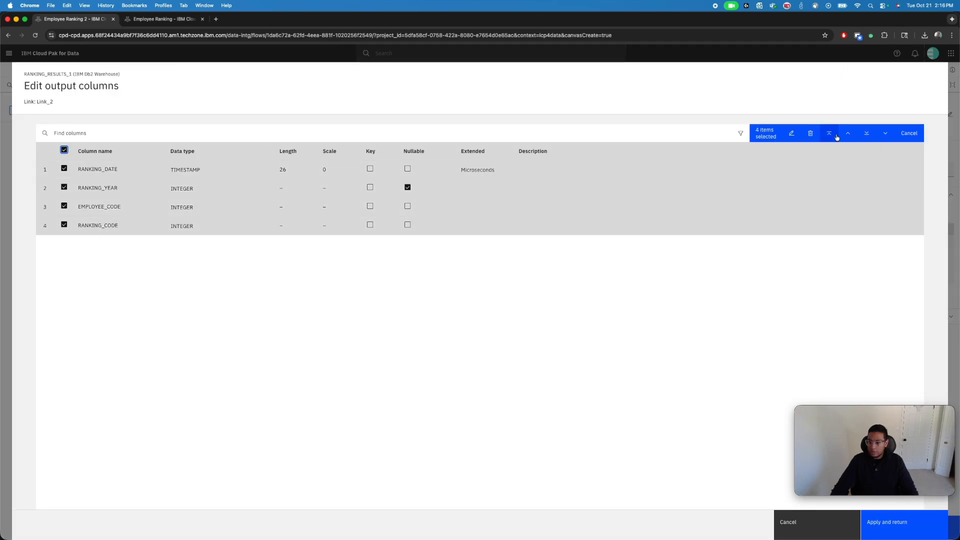
{"action": "left_click", "coordinate": [812, 133]}
{"action": "left_click", "coordinate": [901, 530]}
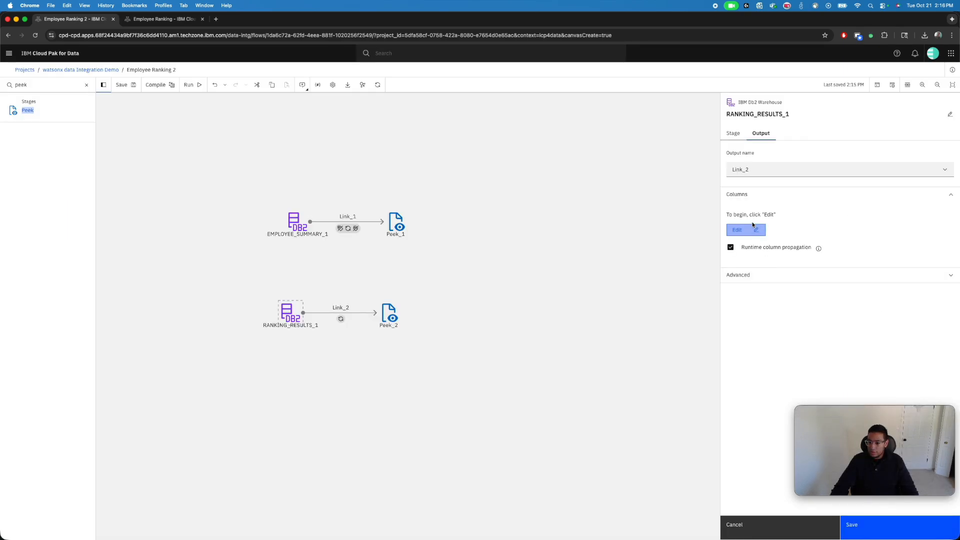
{"action": "left_click", "coordinate": [733, 133]}
{"action": "left_click", "coordinate": [857, 523]}
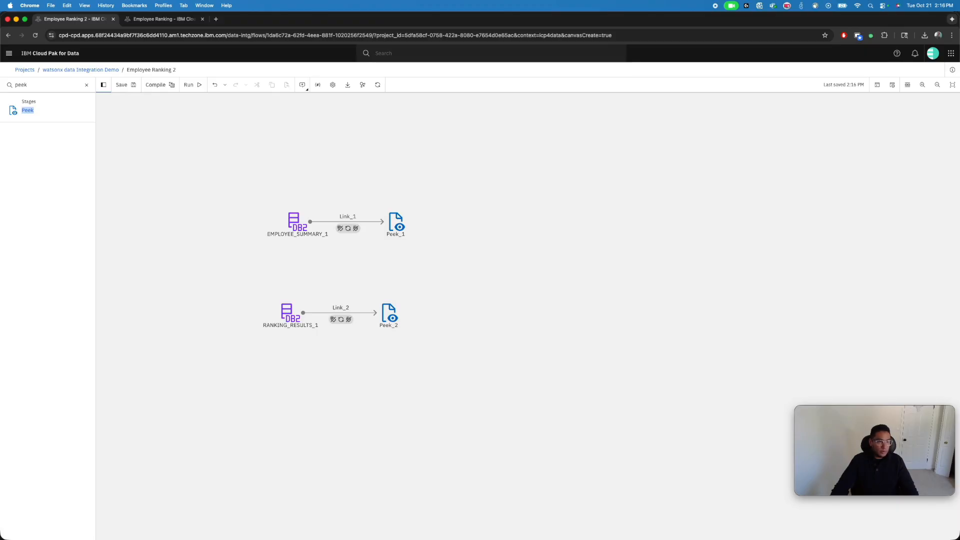
Find the Join stage in the palette, place it between and beyond the two Peek stages, and link Peek_1 and Peek_2 to it
{"action": "left_click", "coordinate": [87, 85]}
{"action": "type", "text": "Jo"}
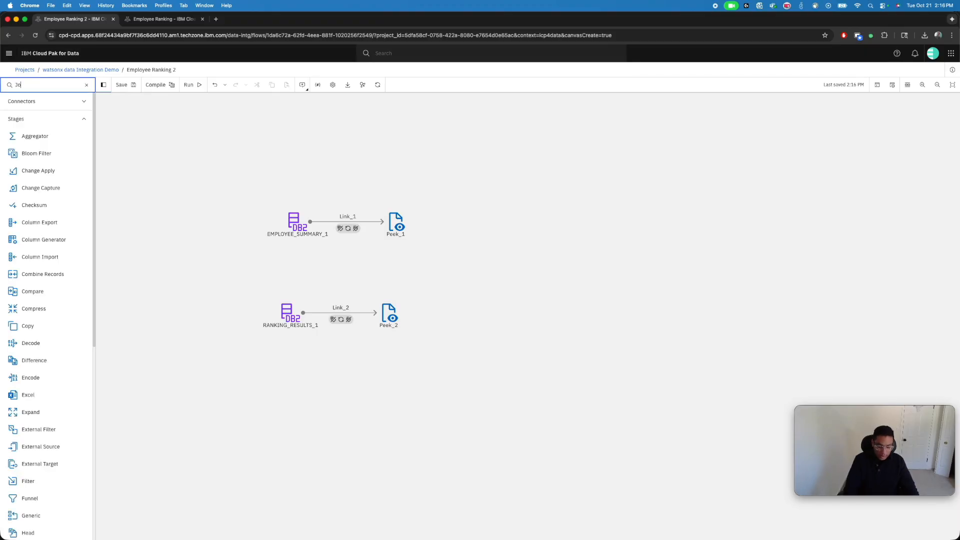
{"action": "type", "text": "in"}
{"action": "left_click_drag", "start_coordinate": [20, 110], "coordinate": [480, 273]}
{"action": "left_click_drag", "start_coordinate": [405, 223], "coordinate": [480, 272]}
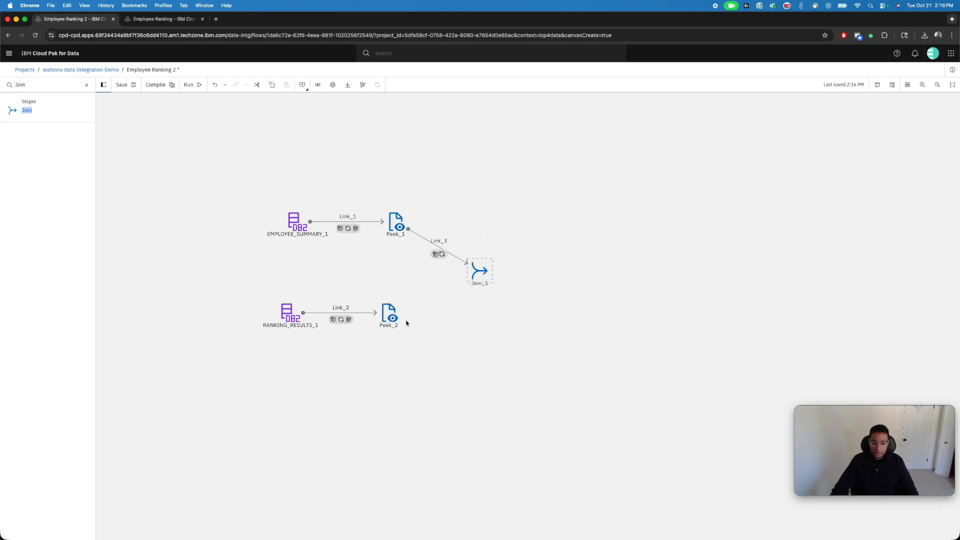
{"action": "left_click_drag", "start_coordinate": [401, 308], "coordinate": [480, 268]}
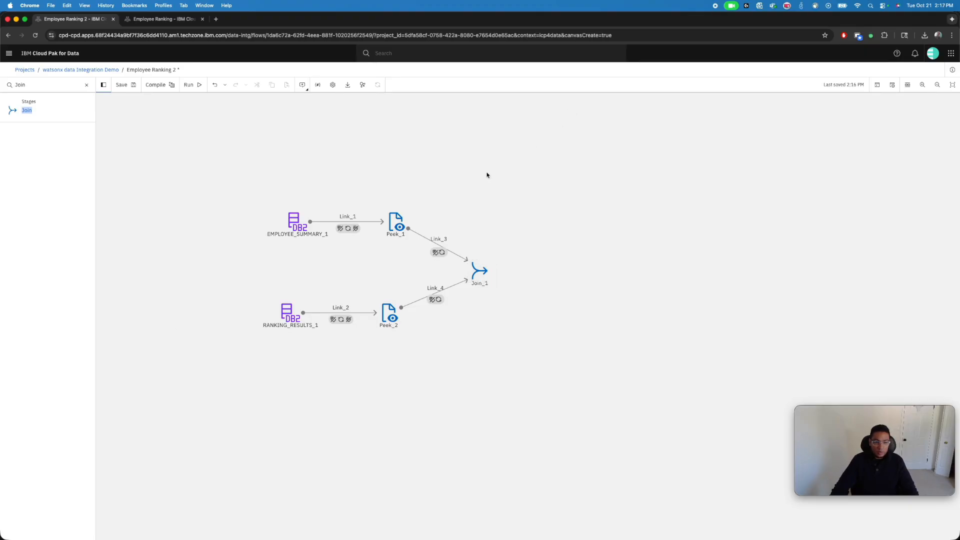
Create a local flow parameter named Start_Year of type Integer with default value 2020
{"action": "left_click", "coordinate": [318, 85]}
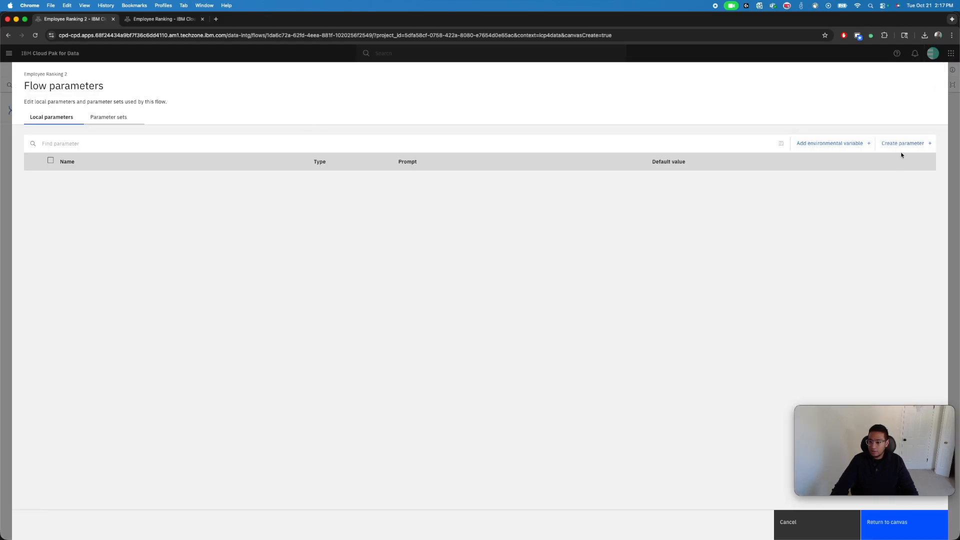
{"action": "left_click", "coordinate": [902, 144]}
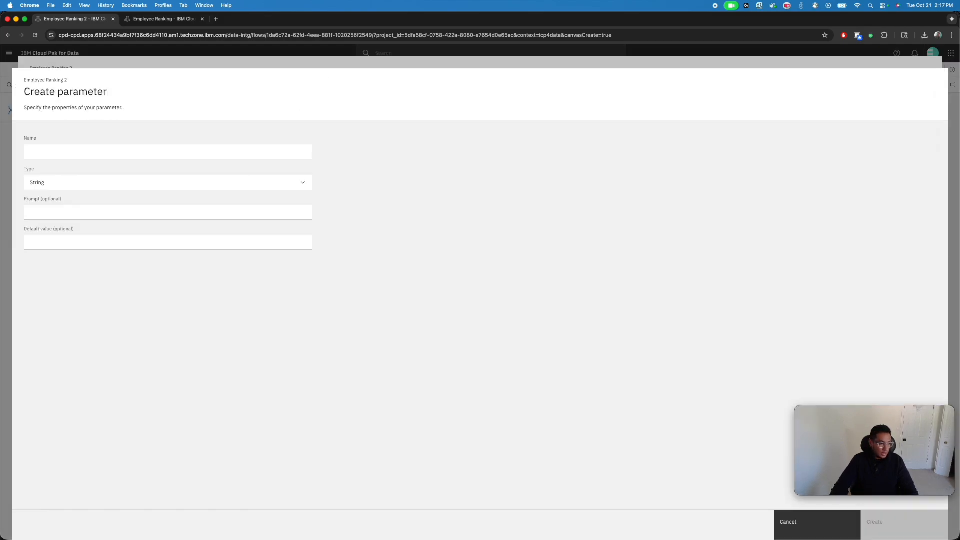
{"action": "left_click", "coordinate": [65, 150]}
{"action": "type", "text": "Start_Year"}
{"action": "left_click", "coordinate": [262, 183]}
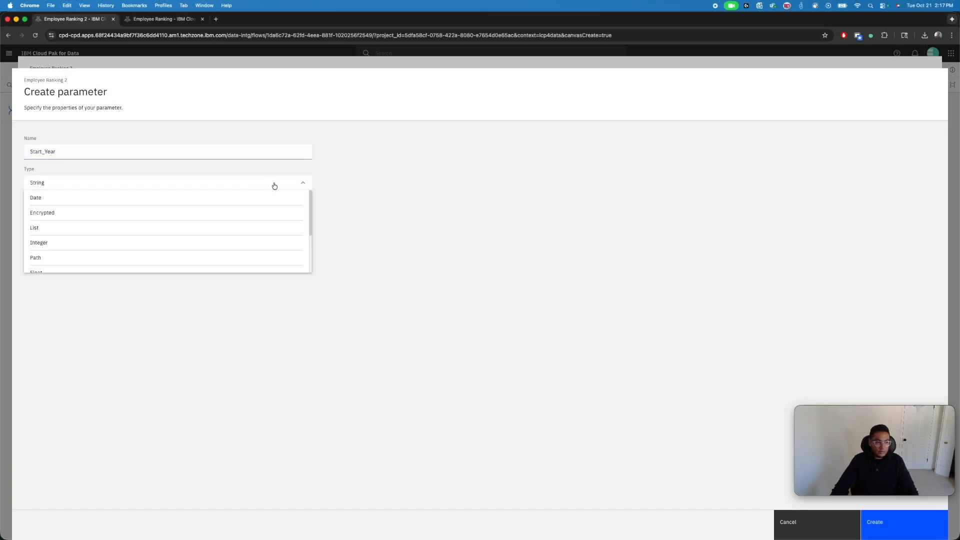
{"action": "left_click", "coordinate": [52, 243]}
{"action": "left_click", "coordinate": [135, 230]}
{"action": "type", "text": "2020"}
{"action": "left_click", "coordinate": [299, 359]}
{"action": "left_click", "coordinate": [892, 523]}
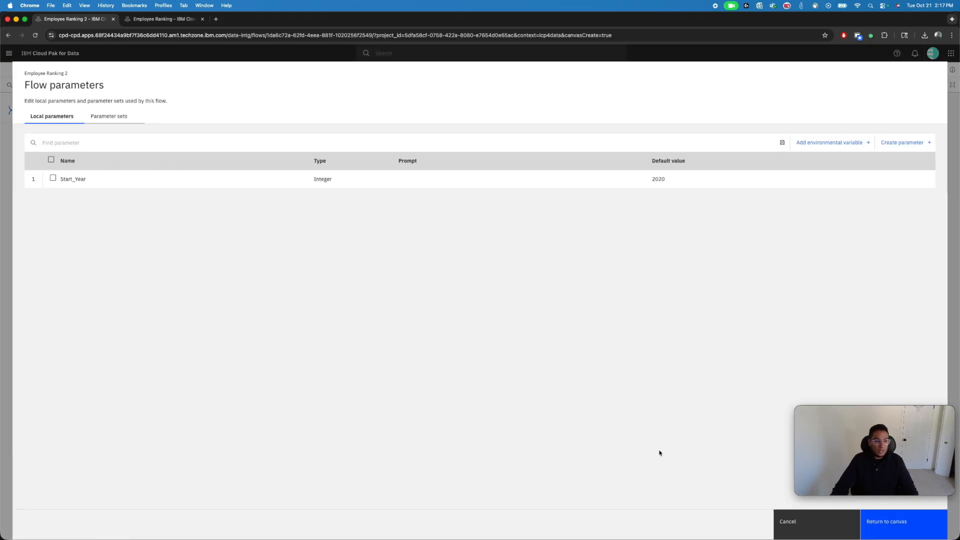
Create a local flow parameter named End_Year of type Integer with default value 2021 and return to the canvas
{"action": "left_click", "coordinate": [908, 143]}
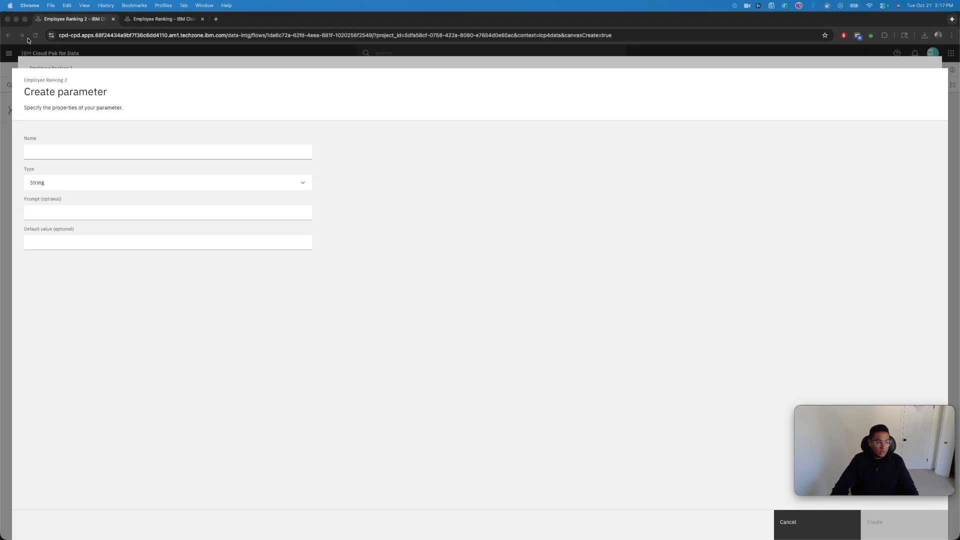
{"action": "left_click", "coordinate": [125, 152]}
{"action": "type", "text": "End_Year"}
{"action": "left_click", "coordinate": [98, 184]}
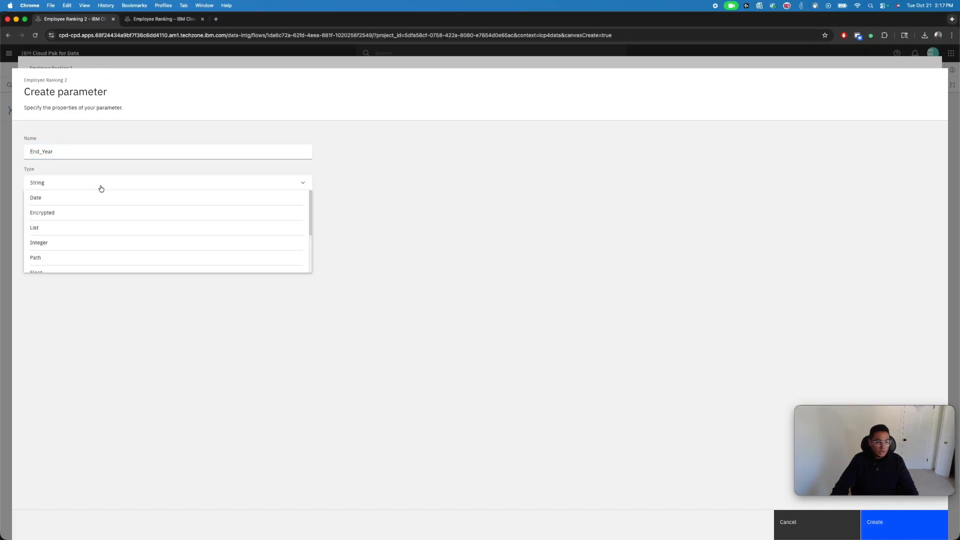
{"action": "left_click", "coordinate": [70, 233]}
{"action": "left_click", "coordinate": [126, 243]}
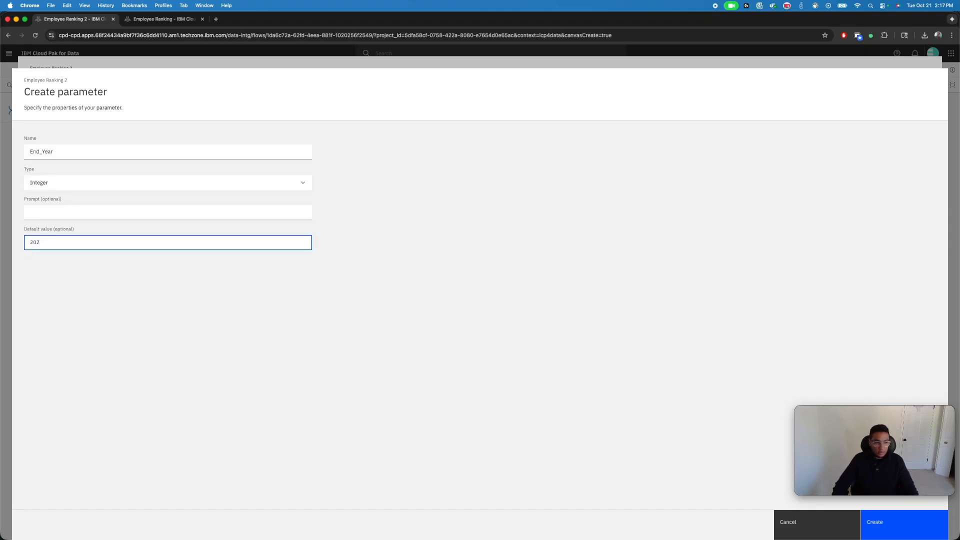
{"action": "left_click", "coordinate": [424, 291]}
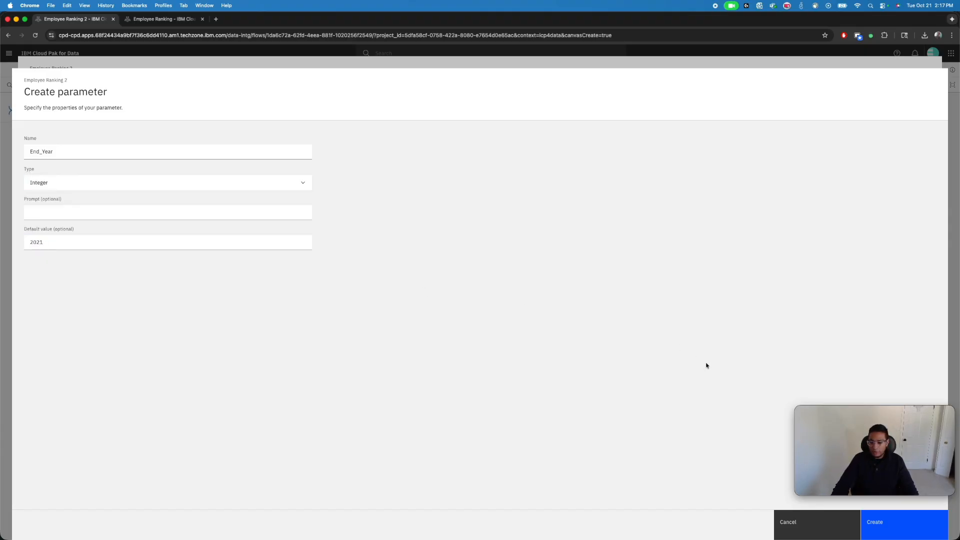
{"action": "left_click", "coordinate": [904, 526]}
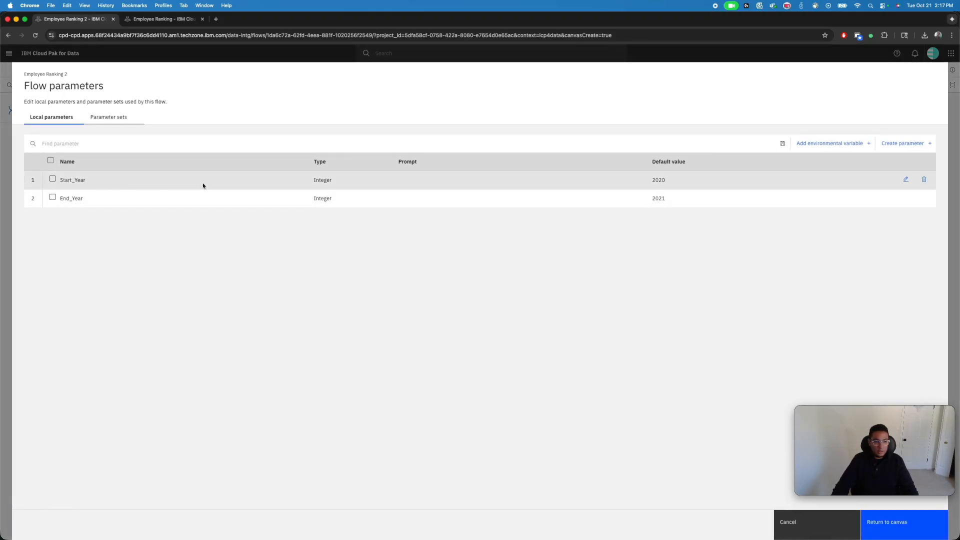
{"action": "left_click", "coordinate": [903, 529]}
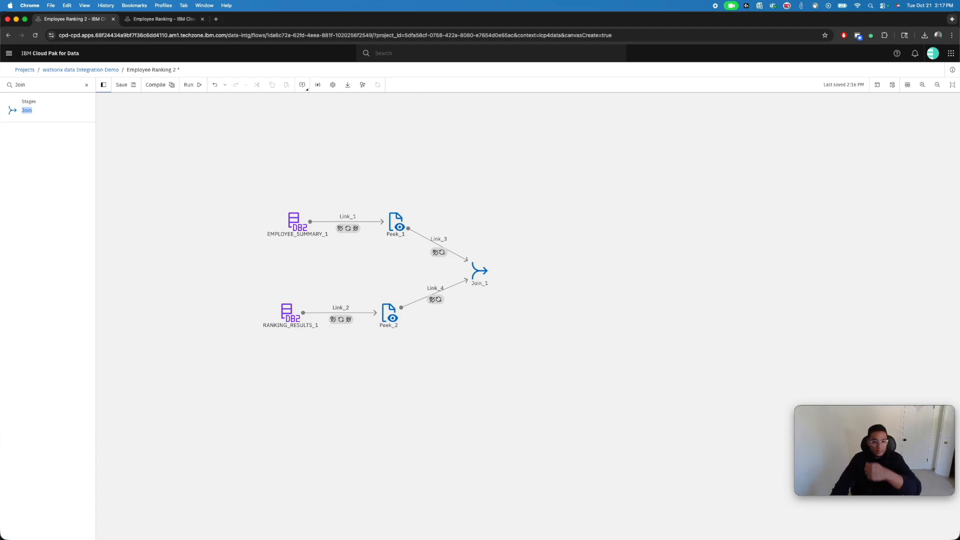
{"action": "double_click", "coordinate": [472, 269]}
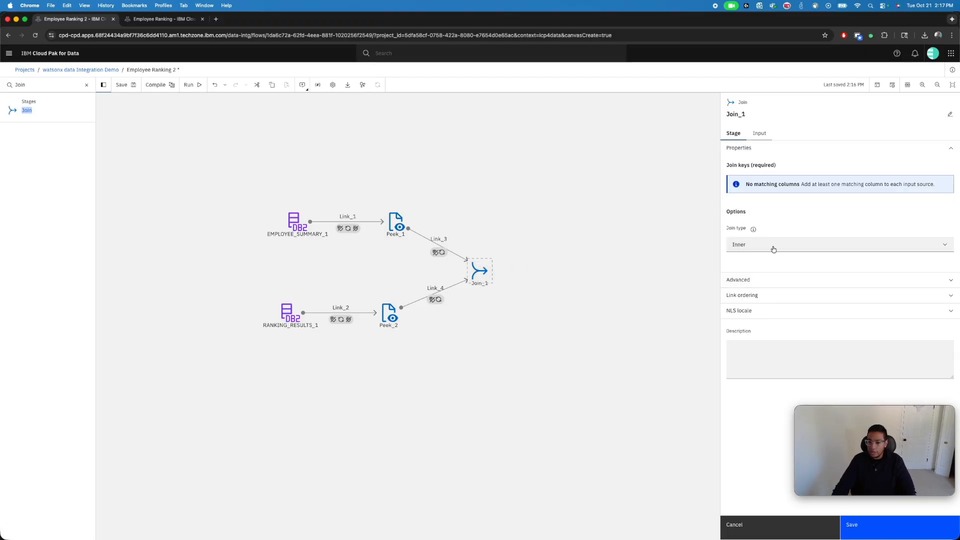
{"action": "left_click", "coordinate": [444, 202]}
{"action": "left_click", "coordinate": [753, 514]}
Enable runtime column propagation on the outputs of Peek_1 and Peek_2, saving each stage
{"action": "left_click", "coordinate": [394, 223]}
{"action": "double_click", "coordinate": [394, 223]}
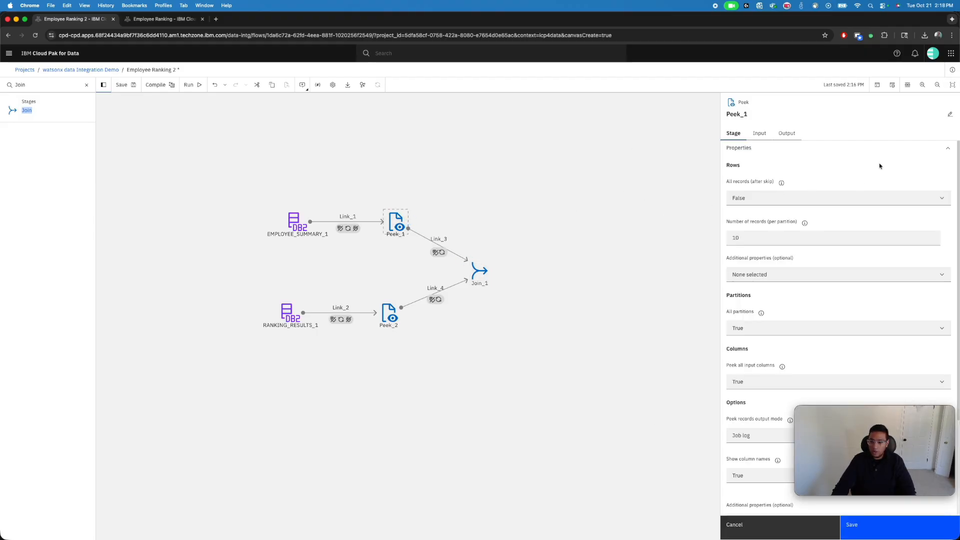
{"action": "left_click", "coordinate": [791, 133]}
{"action": "left_click", "coordinate": [872, 525]}
{"action": "left_click", "coordinate": [393, 316]}
{"action": "double_click", "coordinate": [393, 320]}
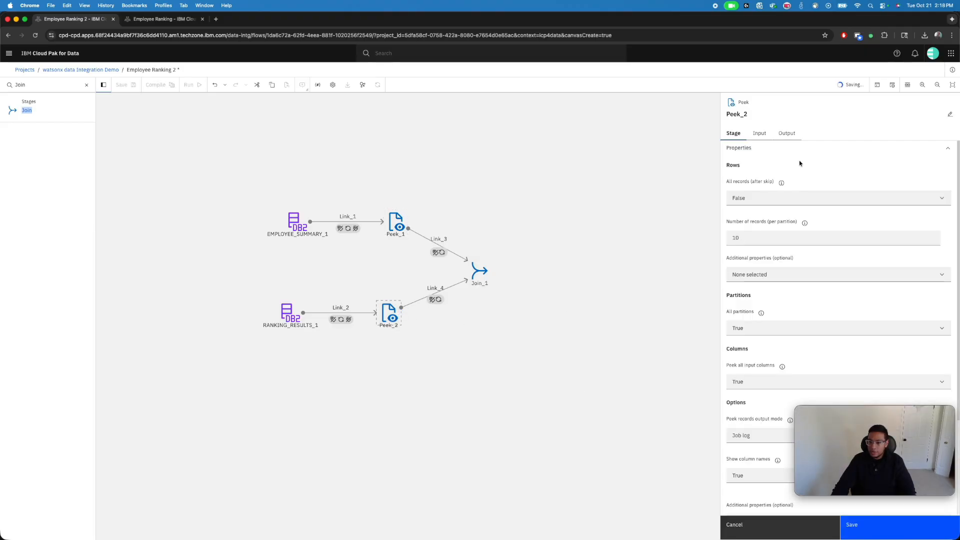
{"action": "left_click", "coordinate": [795, 134]}
{"action": "left_click", "coordinate": [732, 264]}
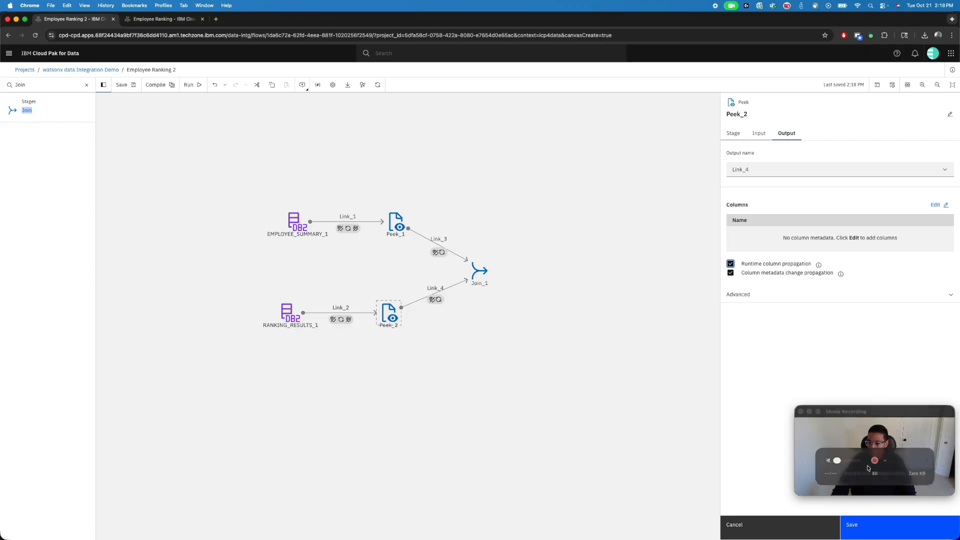
{"action": "left_click", "coordinate": [868, 526]}
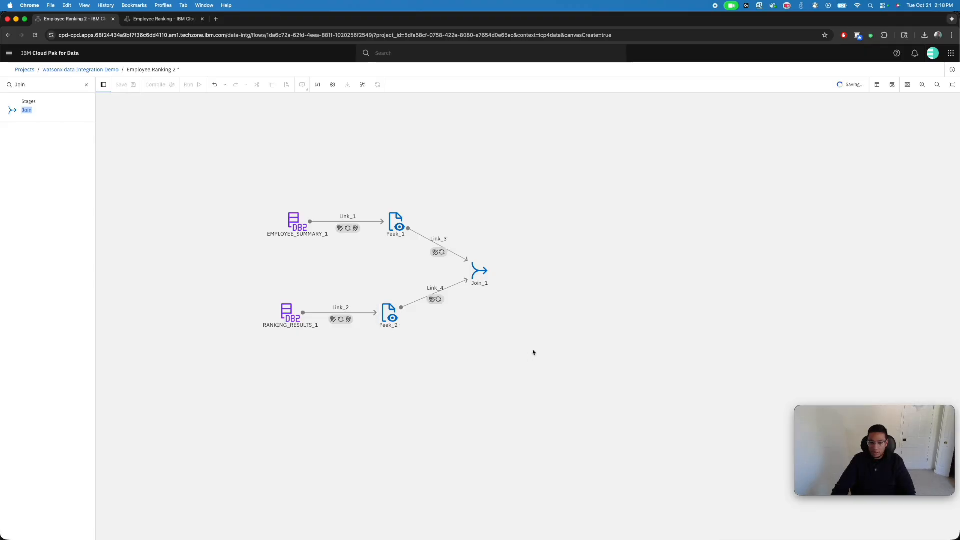
Add EMPLOYEE_CODE as the join key of Join_1 and apply it
{"action": "left_click", "coordinate": [480, 272]}
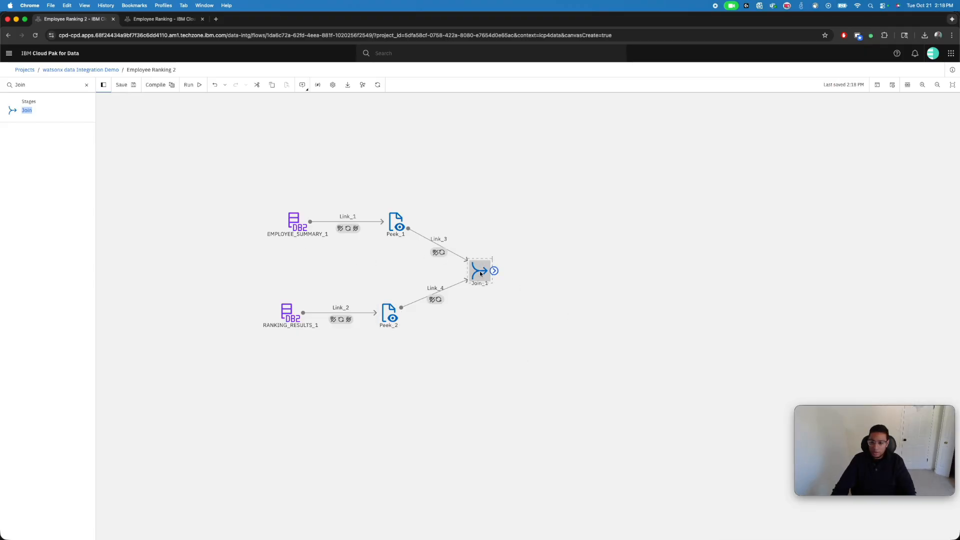
{"action": "double_click", "coordinate": [480, 273]}
{"action": "left_click", "coordinate": [745, 194]}
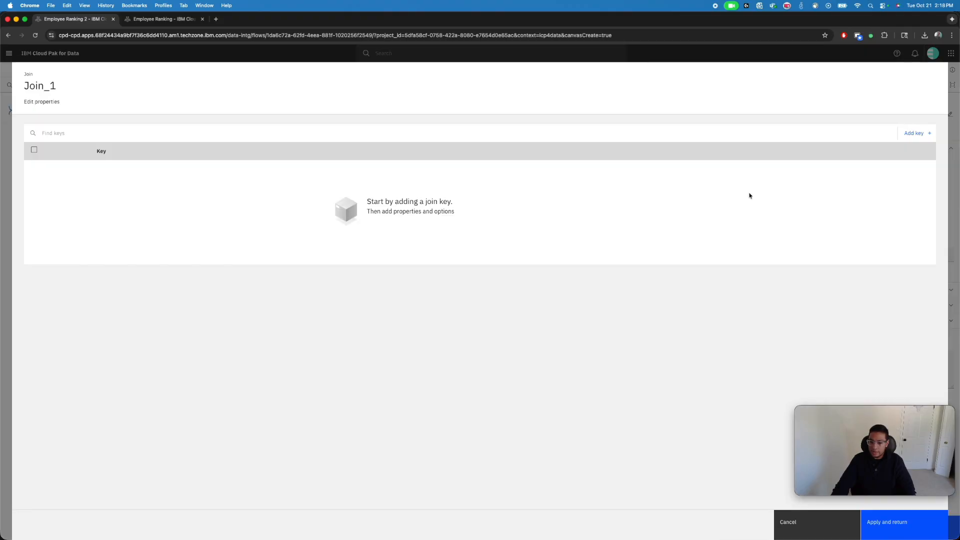
{"action": "left_click", "coordinate": [932, 132]}
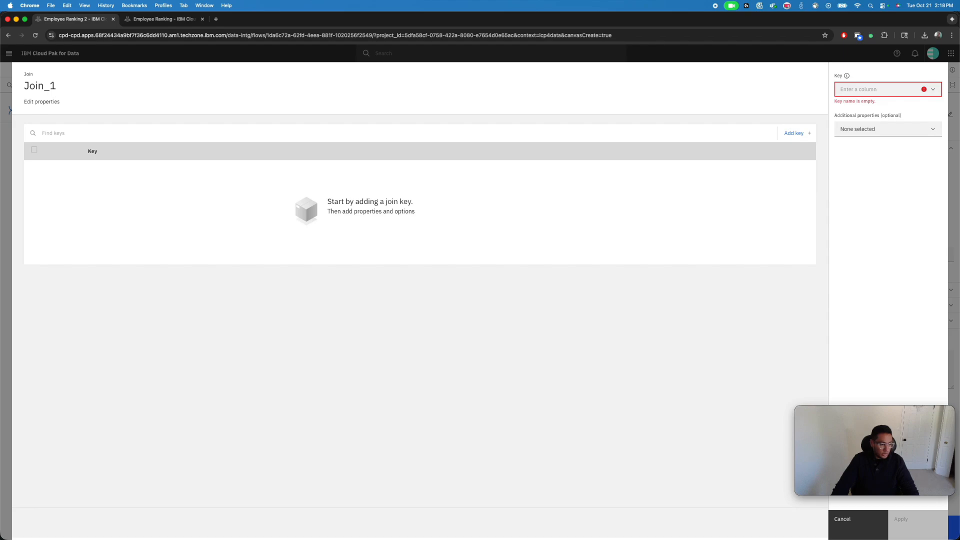
{"action": "left_click", "coordinate": [862, 89]}
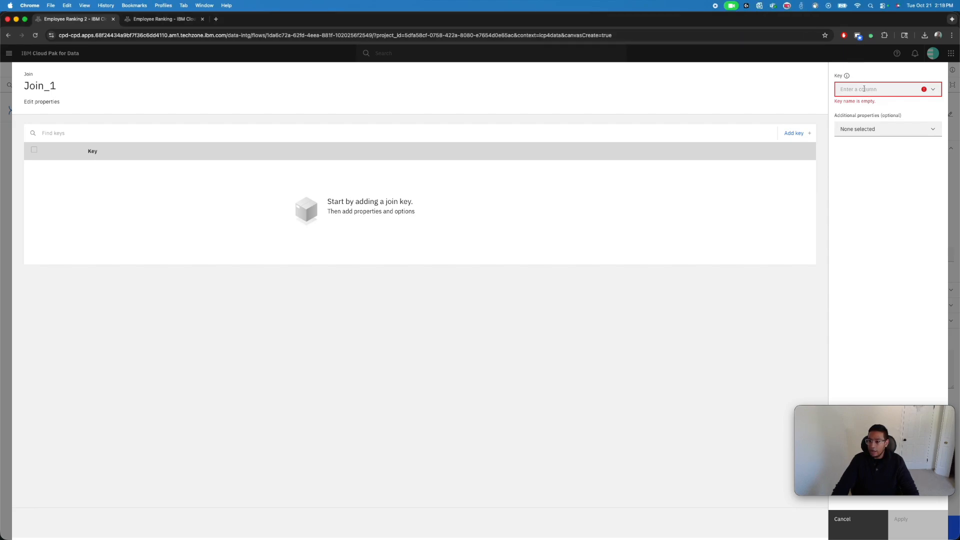
{"action": "type", "text": "EMPLOYEE_CODE"}
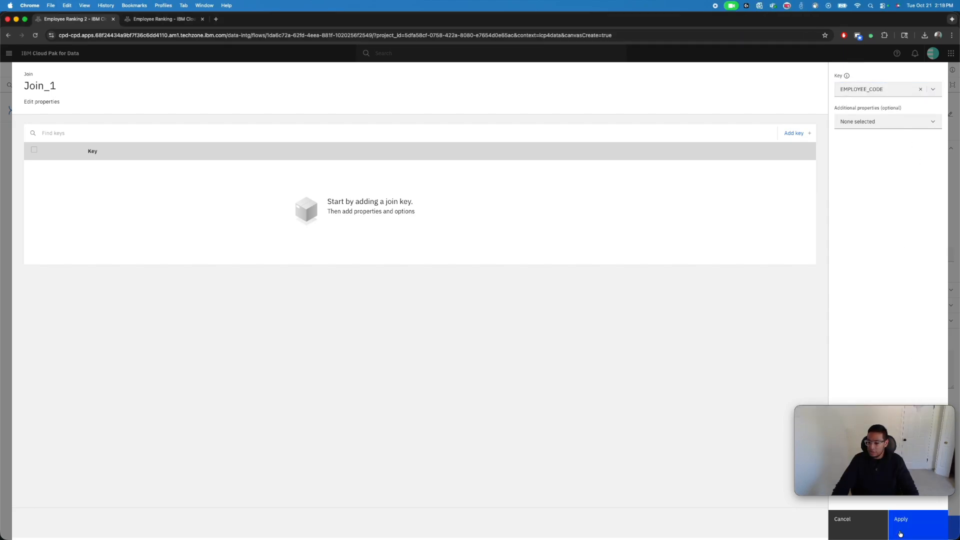
{"action": "left_click", "coordinate": [903, 531]}
{"action": "left_click", "coordinate": [922, 533]}
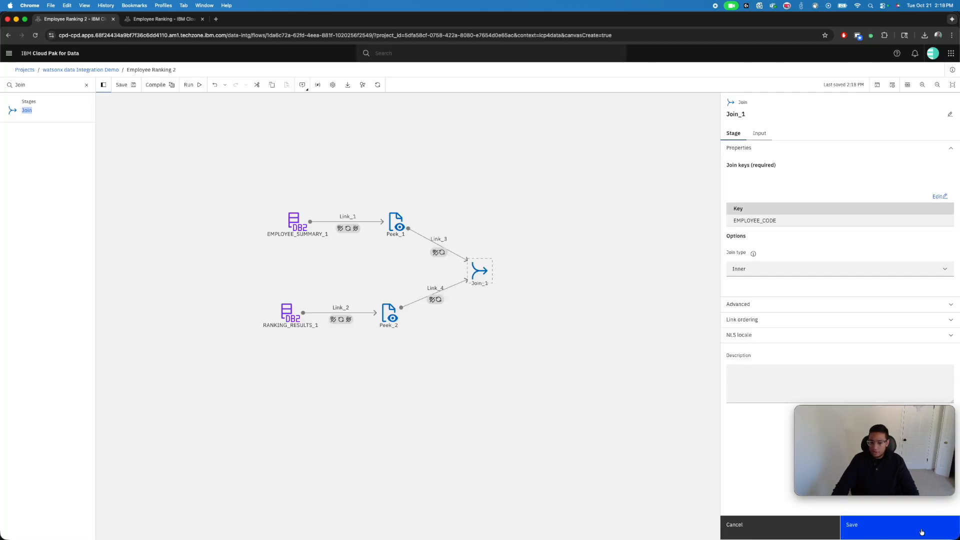
Set Join_1's join type to Left outer, check the input link ordering and save the stage
{"action": "left_click", "coordinate": [772, 270]}
{"action": "left_click", "coordinate": [772, 298]}
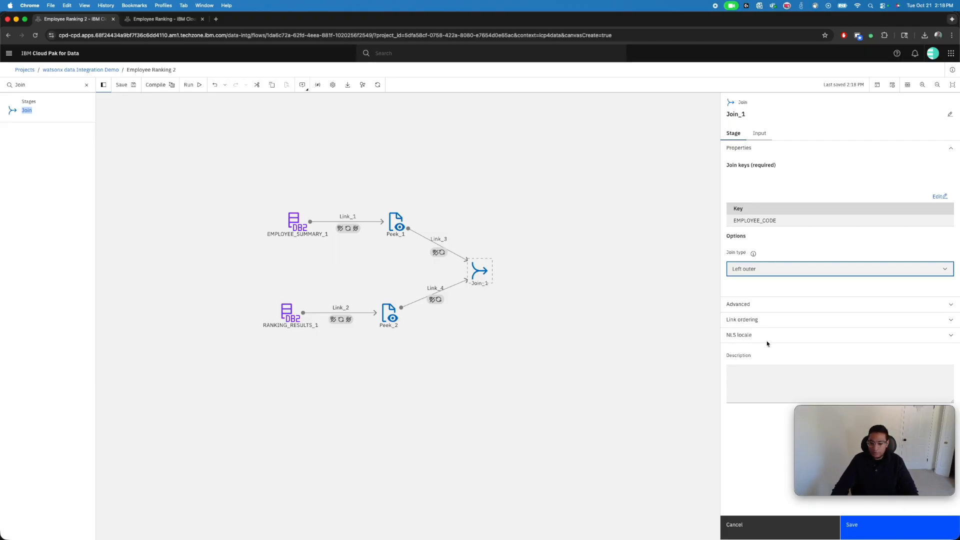
{"action": "left_click", "coordinate": [847, 320]}
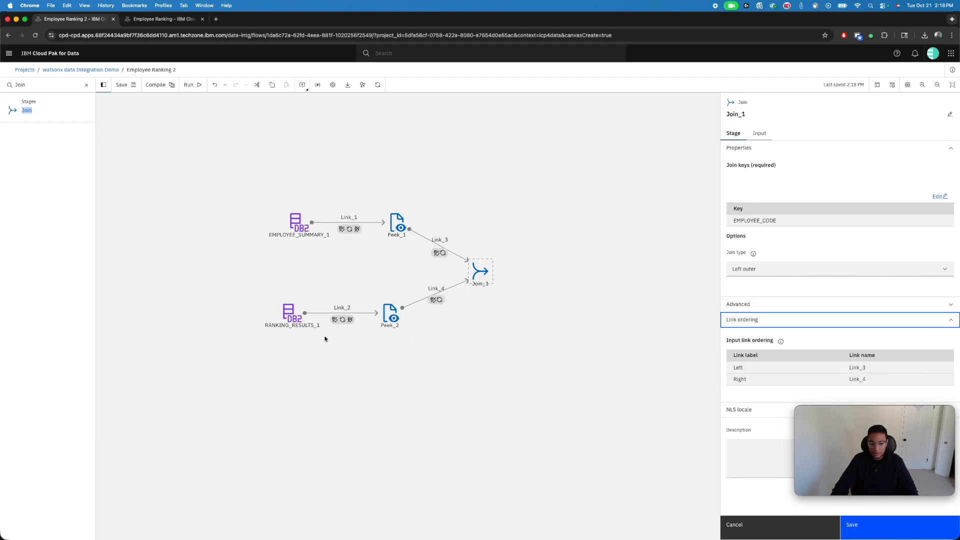
{"action": "left_click", "coordinate": [821, 319]}
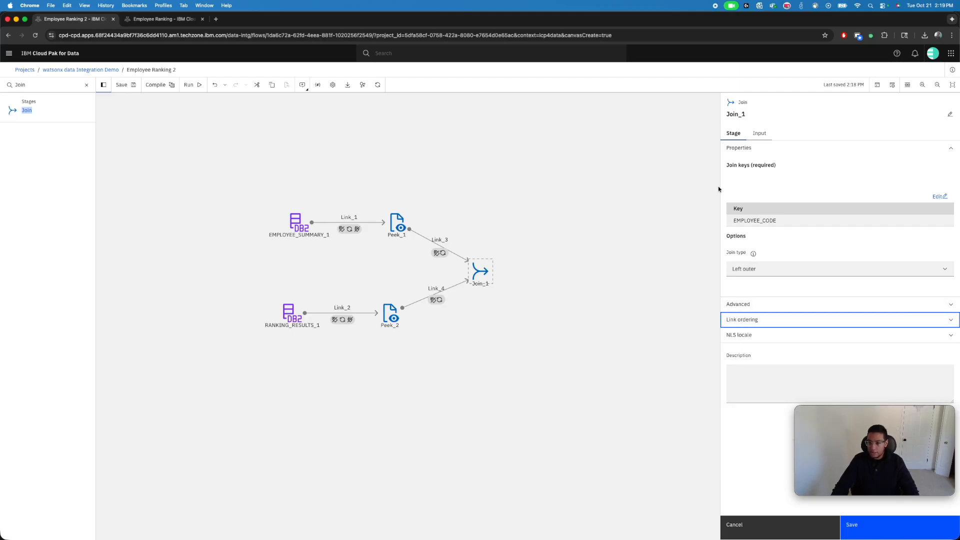
{"action": "left_click", "coordinate": [873, 523]}
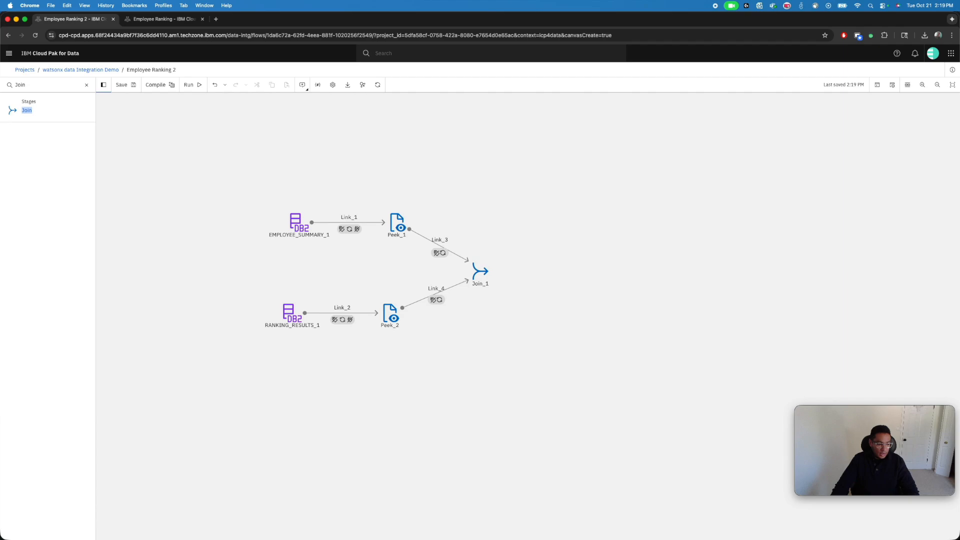
Find the Sort stage in the palette, place it after Join_1 and link Join_1 to it
{"action": "left_click", "coordinate": [86, 84]}
{"action": "type", "text": "Sort"}
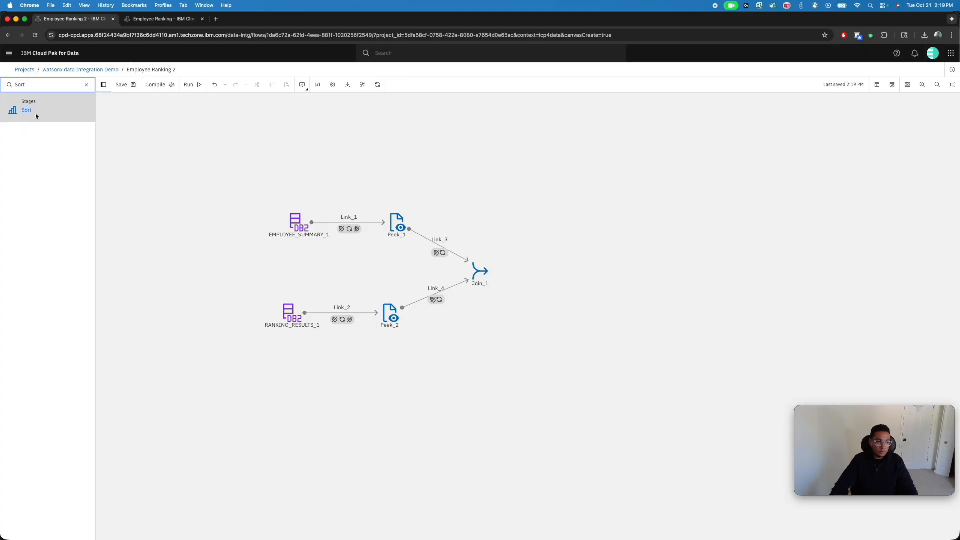
{"action": "left_click_drag", "start_coordinate": [35, 113], "coordinate": [579, 272]}
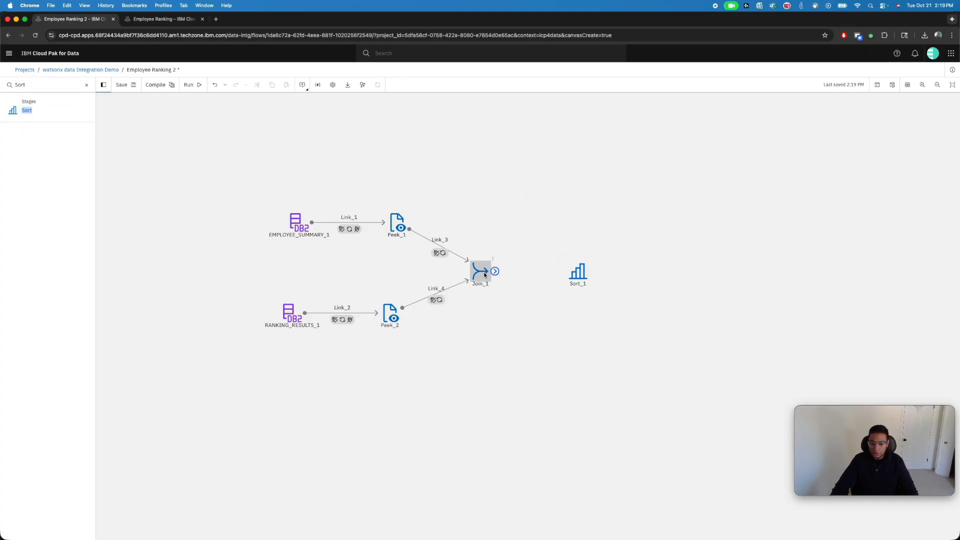
{"action": "left_click_drag", "start_coordinate": [494, 271], "coordinate": [577, 271]}
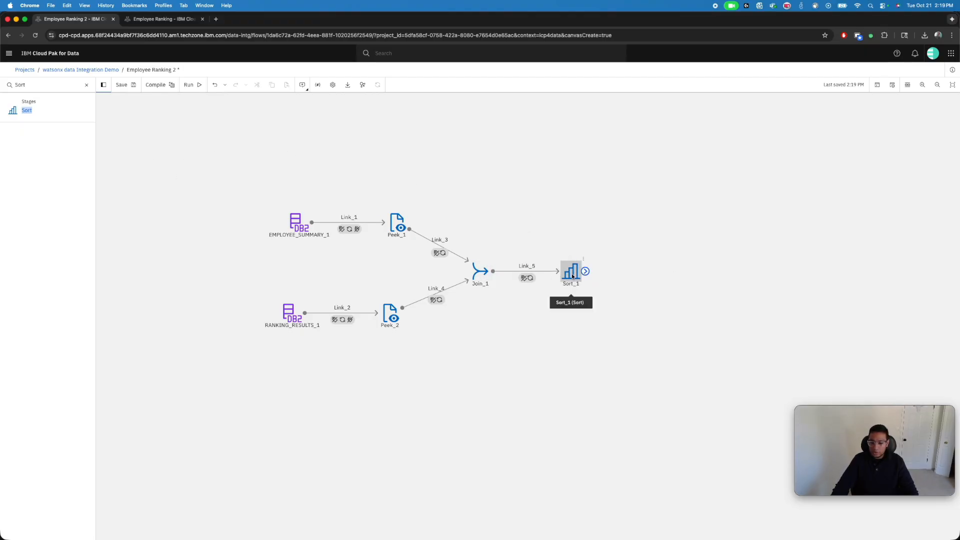
Enable runtime column propagation on Join_1's output to the Sort stage and save the stage
{"action": "left_click", "coordinate": [479, 273]}
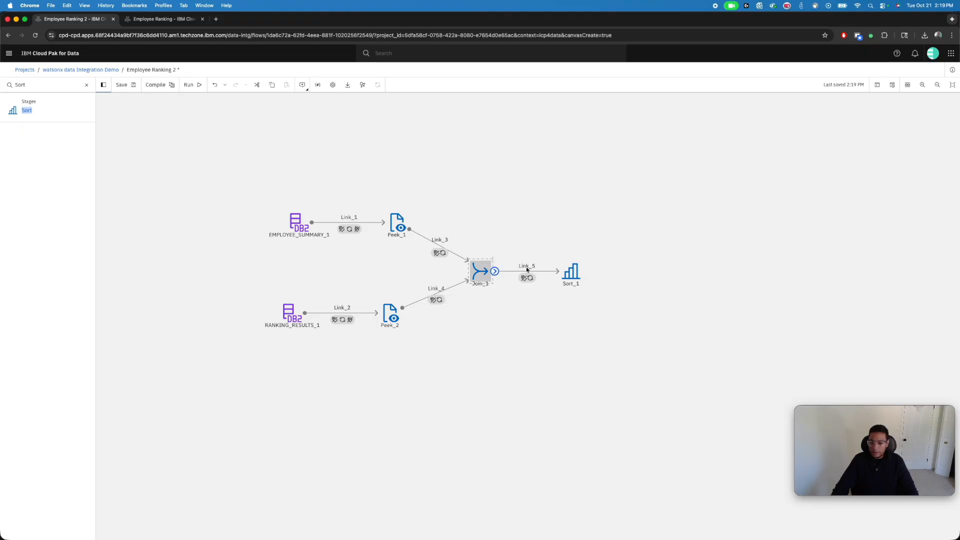
{"action": "left_click", "coordinate": [793, 136]}
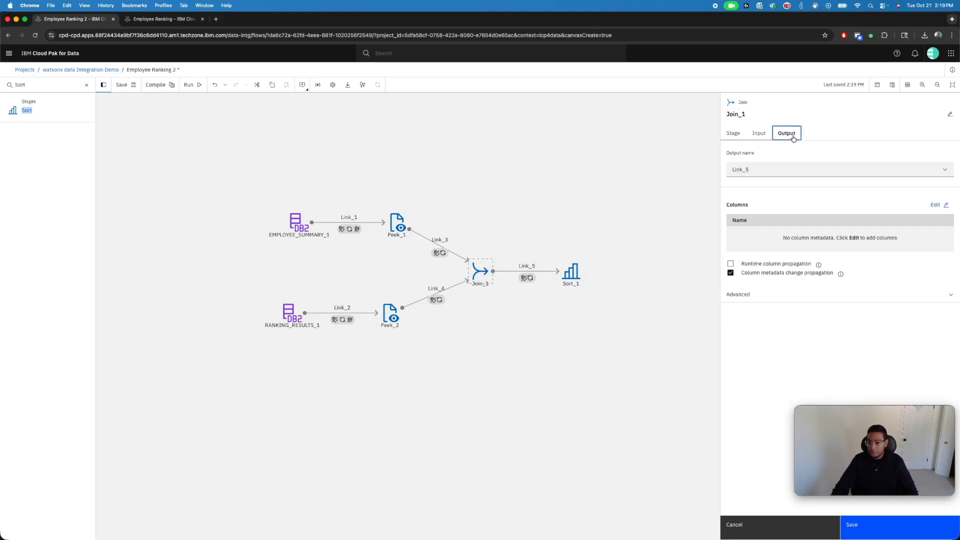
{"action": "left_click", "coordinate": [730, 264]}
{"action": "left_click", "coordinate": [888, 530]}
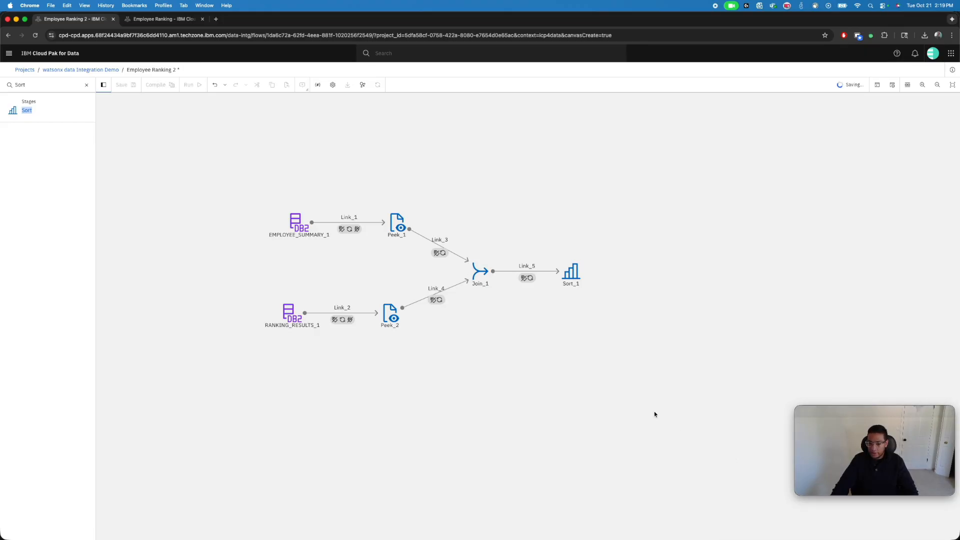
Add RANKING_CODE as an ascending sorting key of Sort_1 and apply it
{"action": "double_click", "coordinate": [575, 283]}
{"action": "left_click", "coordinate": [654, 238]}
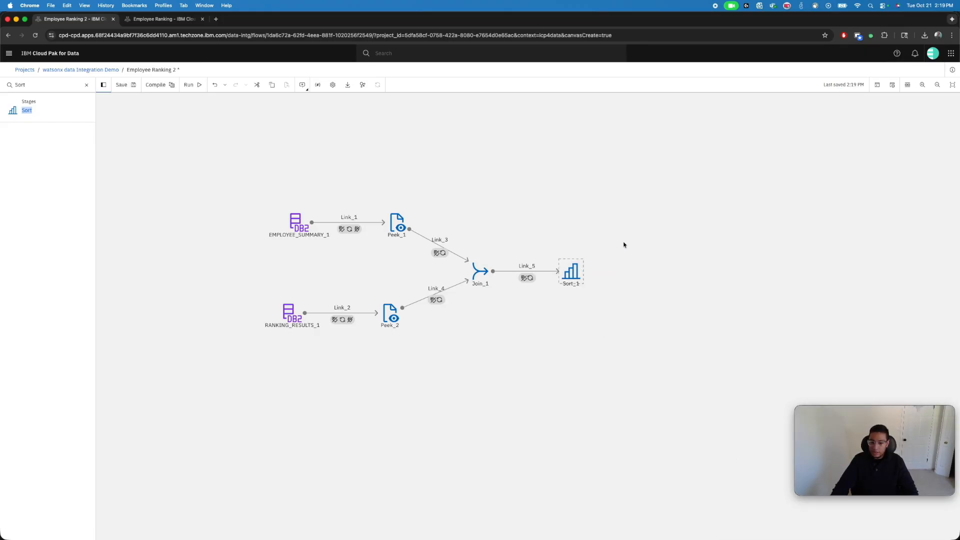
{"action": "double_click", "coordinate": [563, 274]}
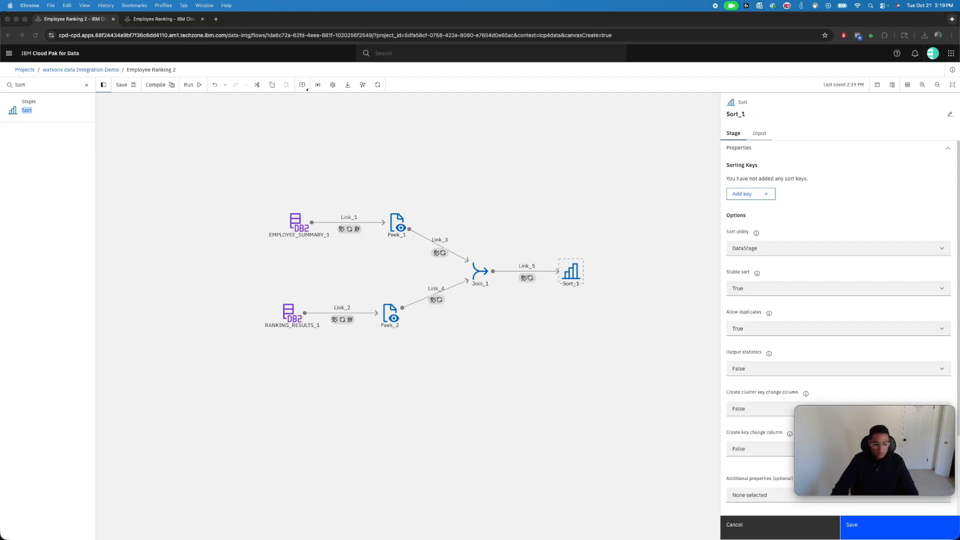
{"action": "left_click", "coordinate": [760, 195]}
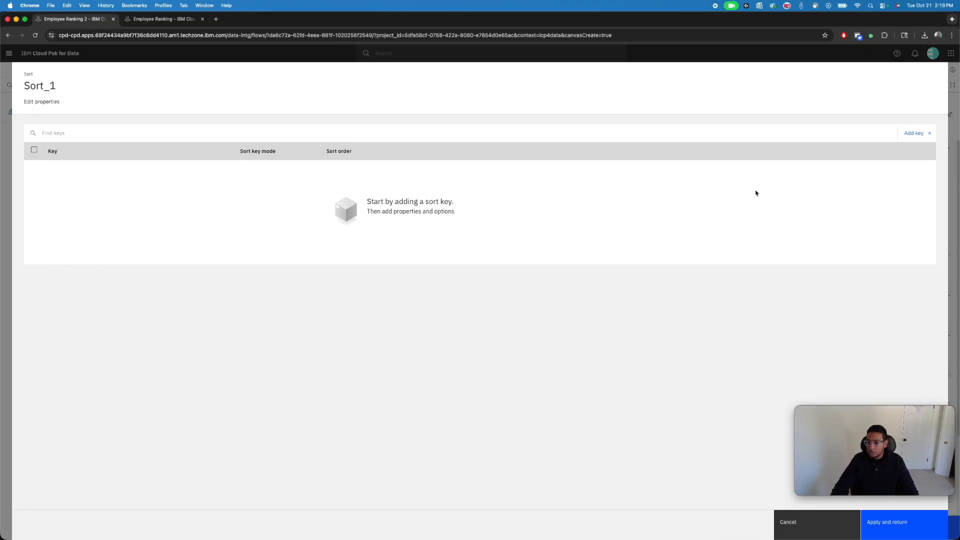
{"action": "left_click", "coordinate": [915, 133]}
{"action": "key", "text": "cmd+v"}
{"action": "left_click", "coordinate": [876, 204]}
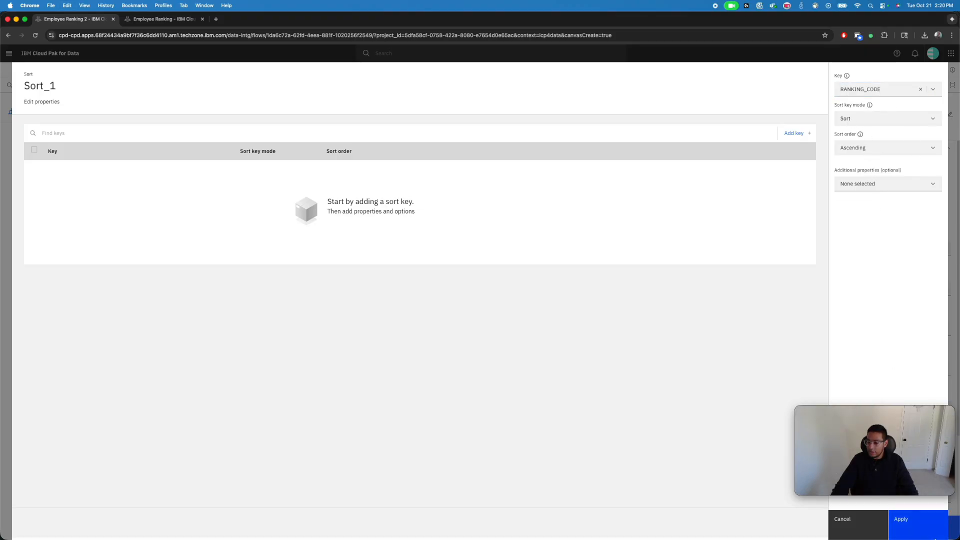
{"action": "left_click", "coordinate": [915, 519]}
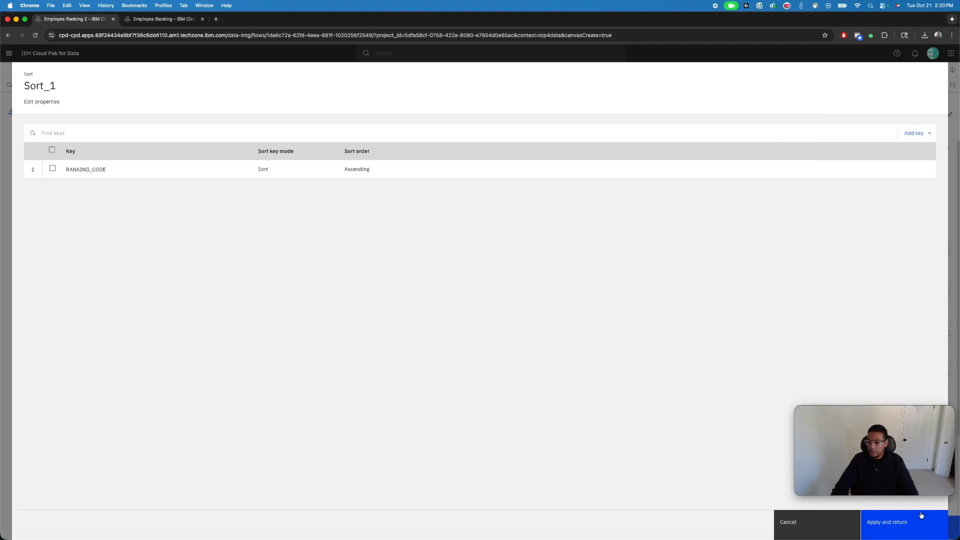
{"action": "left_click", "coordinate": [885, 522]}
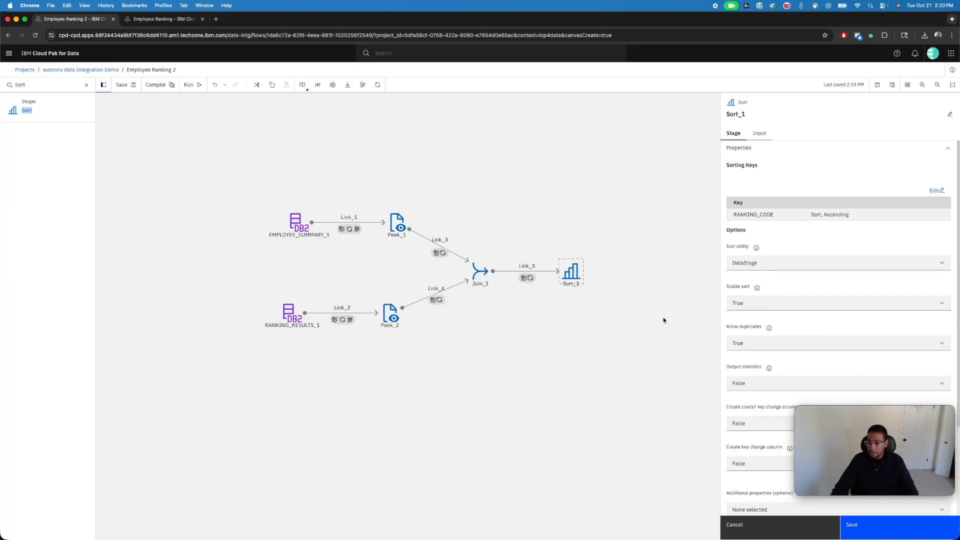
Review the remaining sort options of Sort_1 and save the stage
{"action": "scroll", "coordinate": [923, 316], "scroll_direction": "down", "scroll_amount": 1}
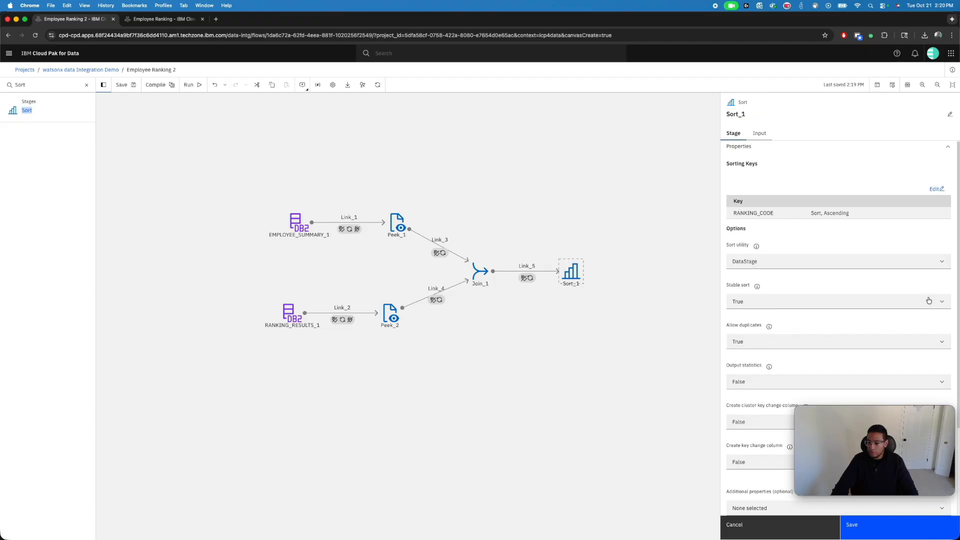
{"action": "scroll", "coordinate": [957, 289], "scroll_direction": "down", "scroll_amount": 5}
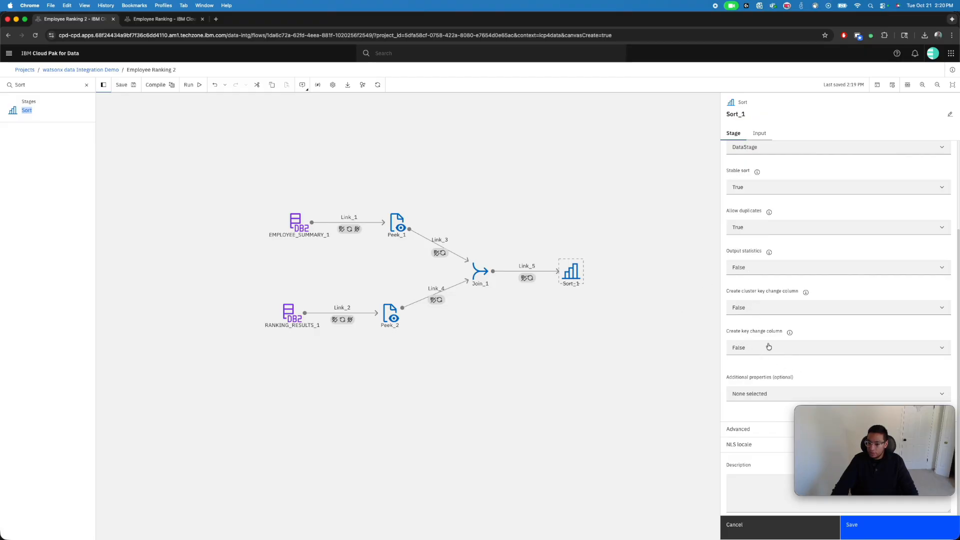
{"action": "left_click", "coordinate": [862, 526]}
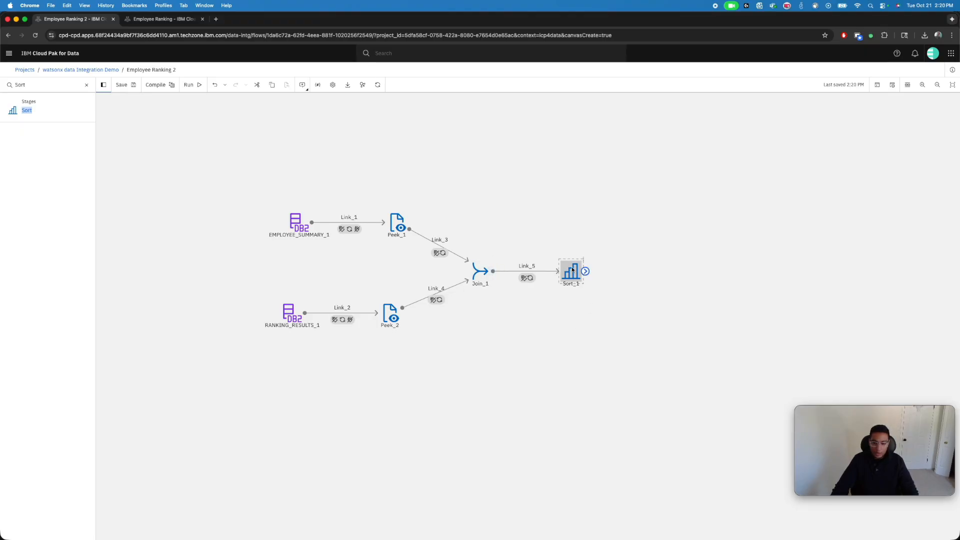
{"action": "left_click", "coordinate": [616, 376]}
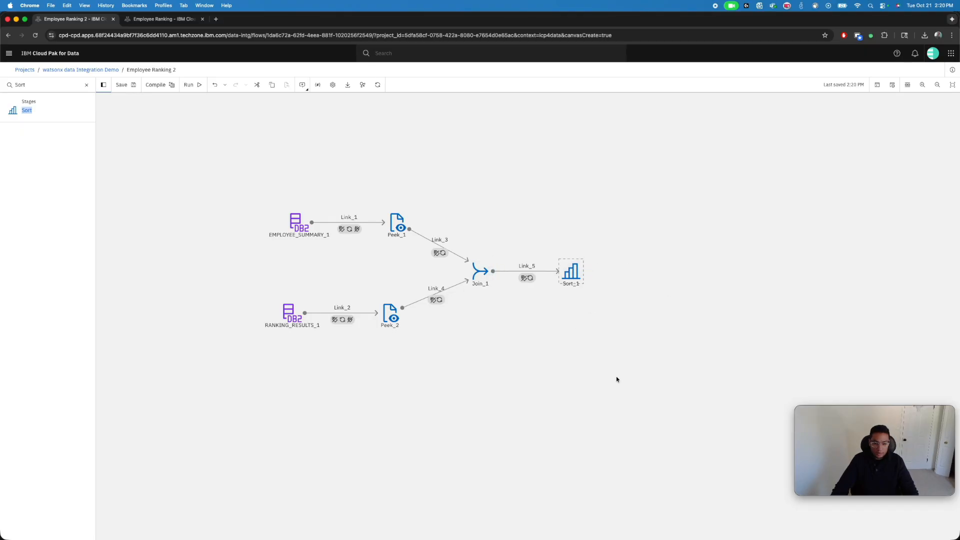
Find the Sequential file connector in the palette, place it after Sort_1 and link Sort_1 to it
{"action": "left_click", "coordinate": [86, 85]}
{"action": "type", "text": "file"}
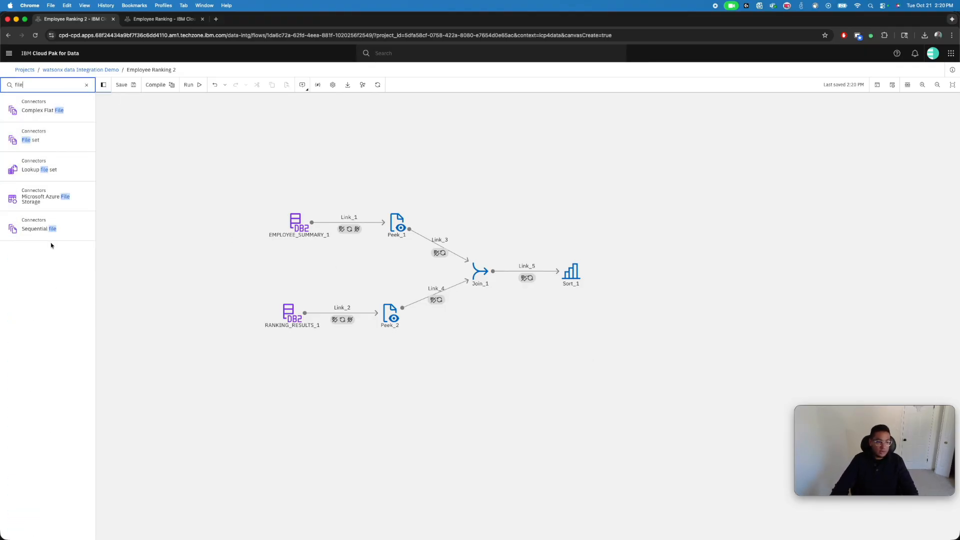
{"action": "left_click_drag", "start_coordinate": [23, 228], "coordinate": [675, 272]}
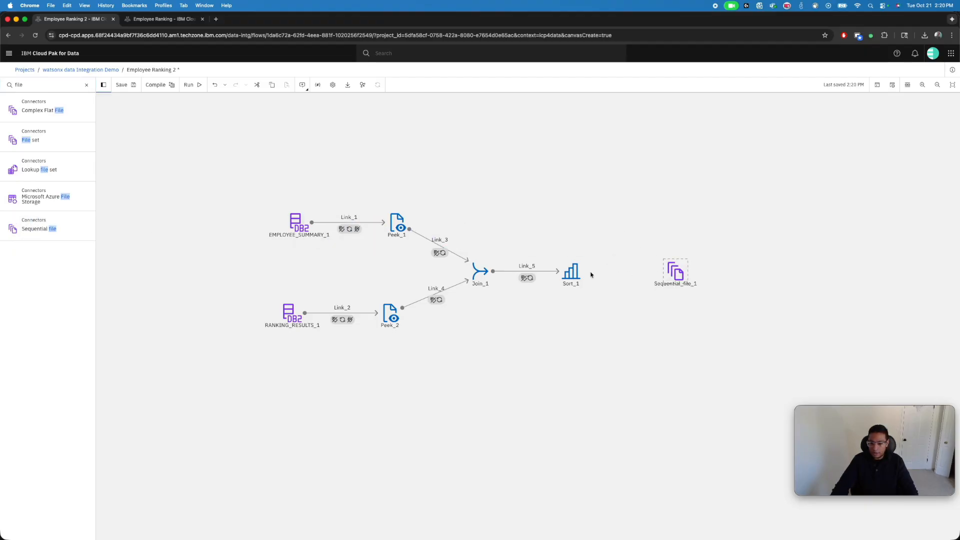
{"action": "left_click_drag", "start_coordinate": [584, 272], "coordinate": [681, 275]}
Enable runtime column propagation on Sort_1's output to the sequential file and save the stage
{"action": "left_click", "coordinate": [573, 270]}
{"action": "double_click", "coordinate": [573, 271]}
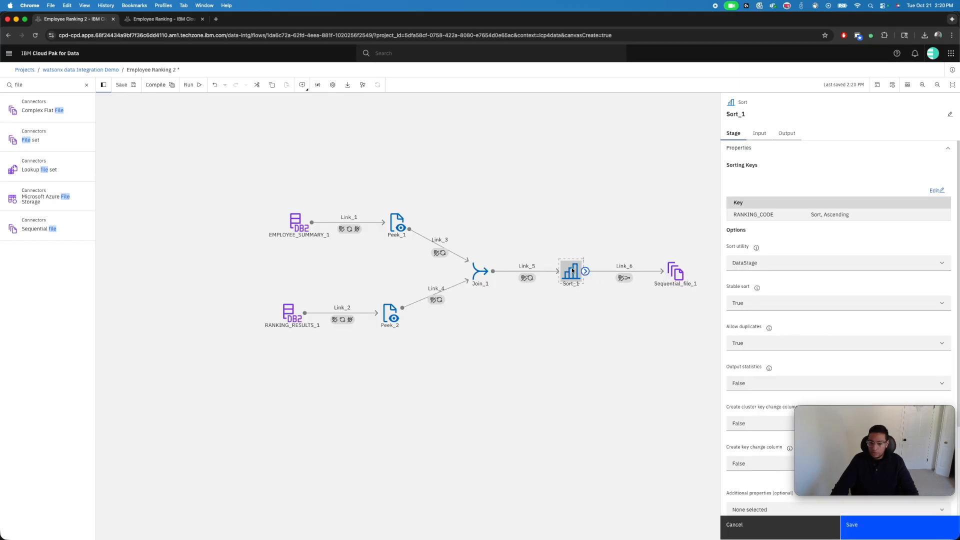
{"action": "left_click", "coordinate": [787, 133]}
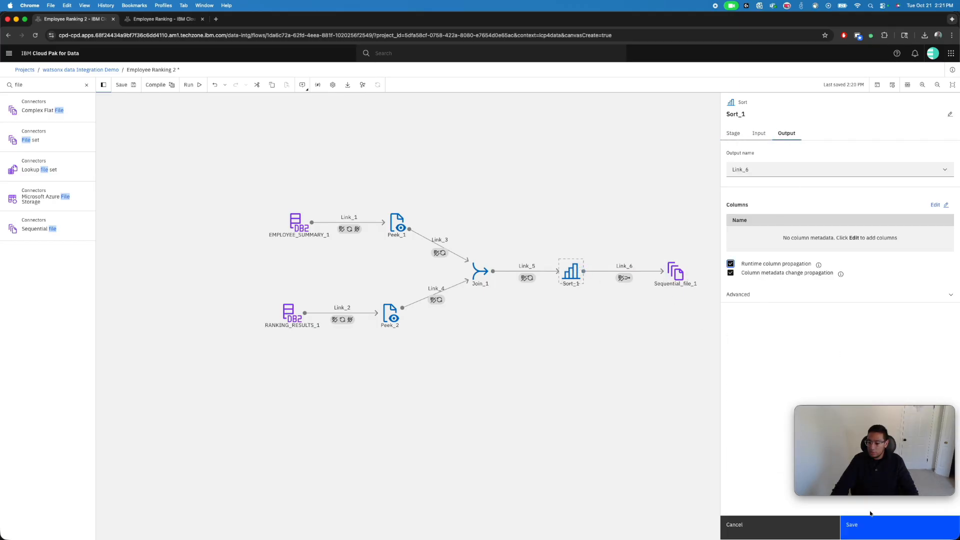
{"action": "left_click", "coordinate": [868, 524]}
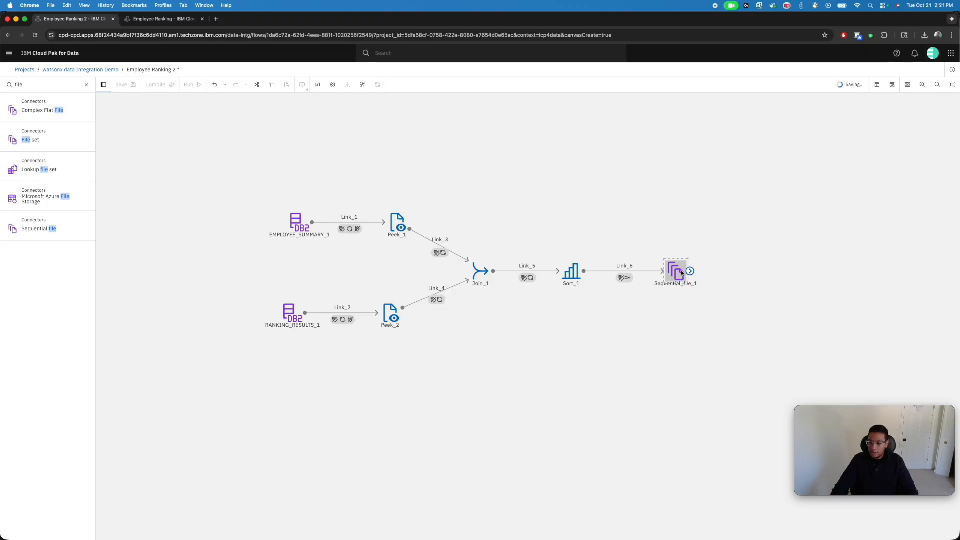
Set the target file in the input properties of Sequential_file_1 to Employee_Ranking.csv
{"action": "double_click", "coordinate": [683, 272]}
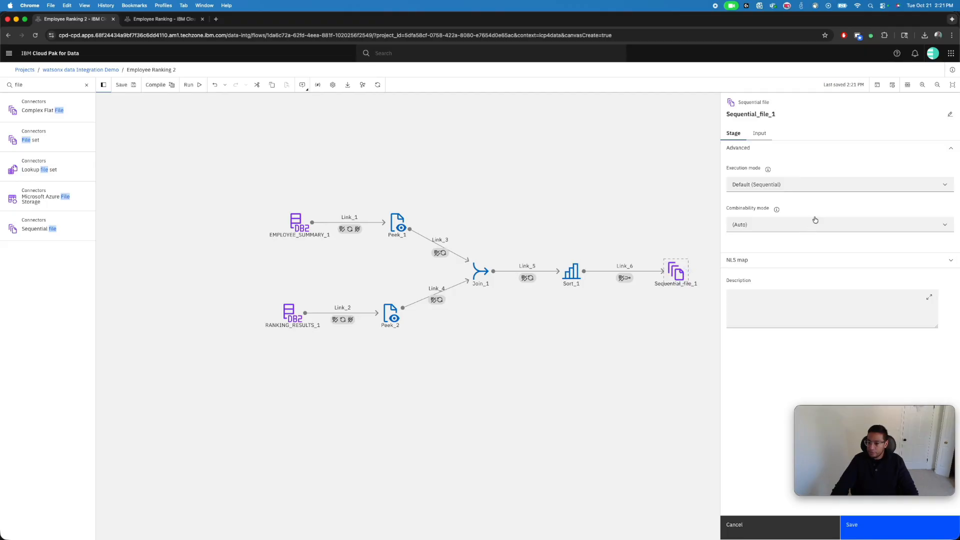
{"action": "left_click", "coordinate": [761, 134]}
{"action": "left_click", "coordinate": [752, 196]}
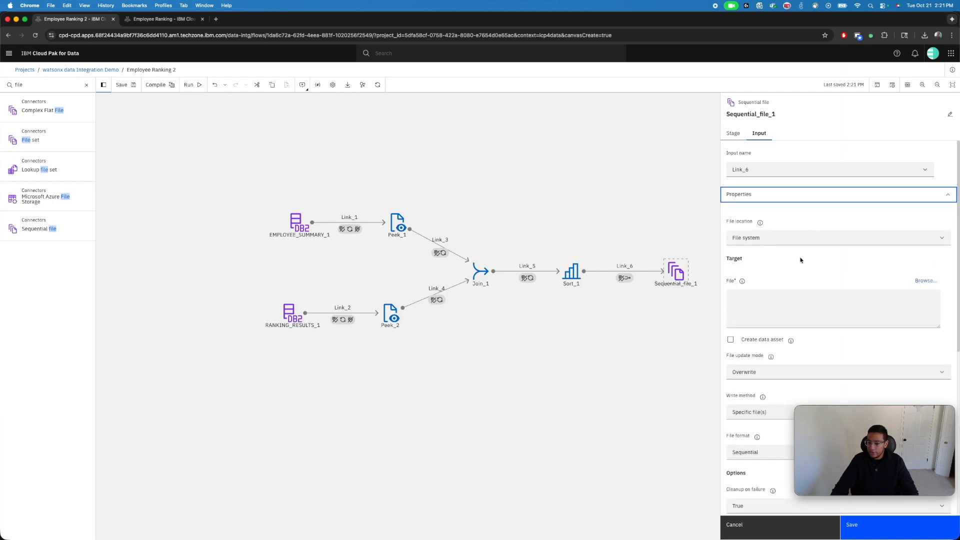
{"action": "left_click", "coordinate": [791, 315]}
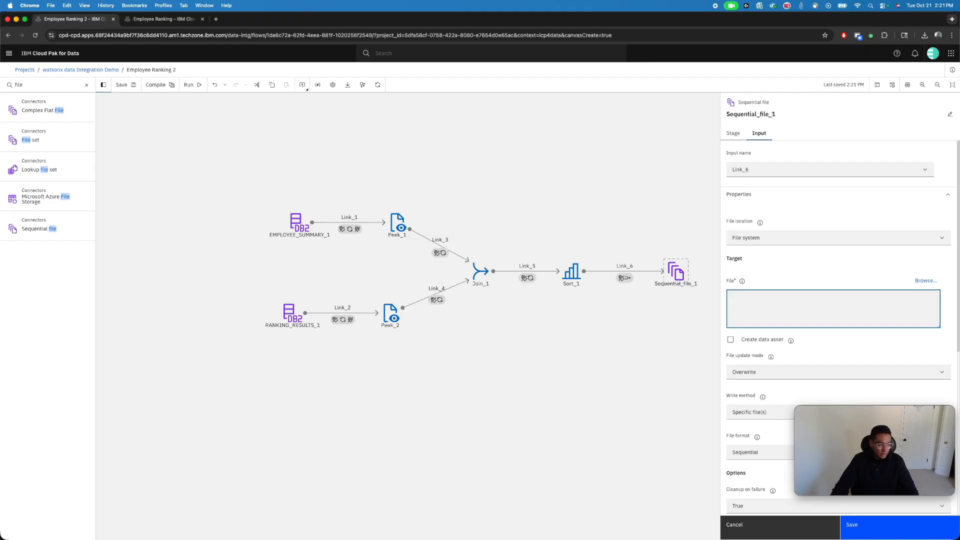
{"action": "key", "text": "super+Tab"}
{"action": "left_click", "coordinate": [797, 303]}
{"action": "type", "text": "Employee_Ranking.csv"}
{"action": "scroll", "coordinate": [638, 363], "scroll_direction": "down", "scroll_amount": 2}
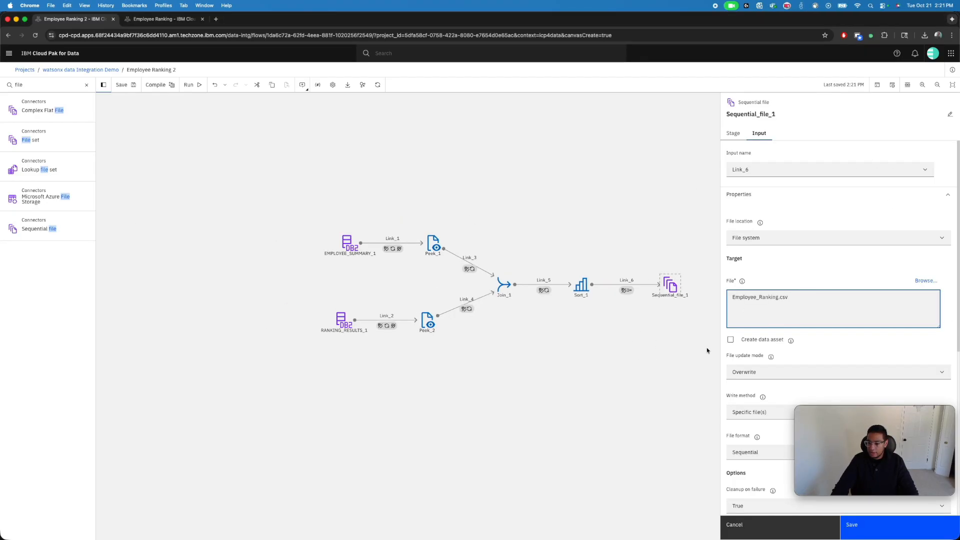
{"action": "scroll", "coordinate": [851, 272], "scroll_direction": "down", "scroll_amount": 3}
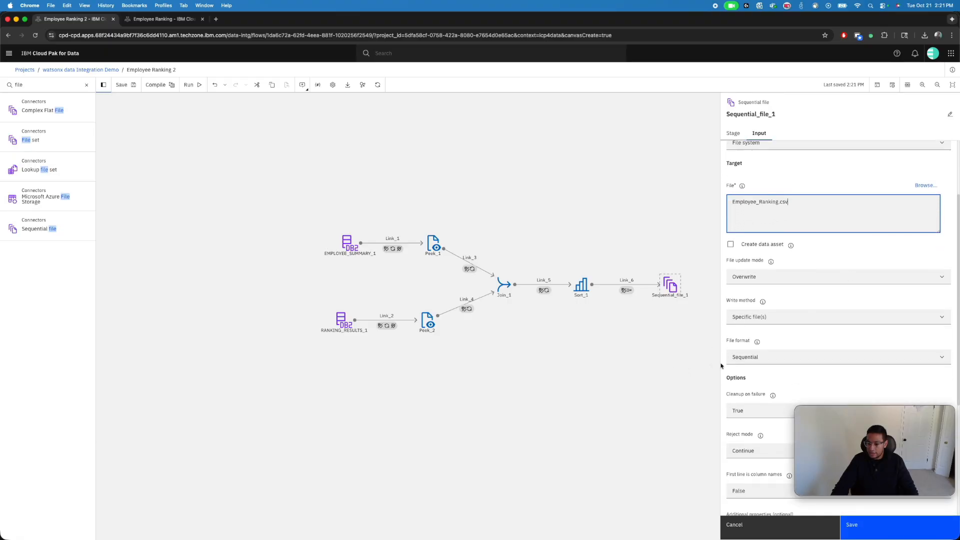
{"action": "left_click", "coordinate": [655, 378]}
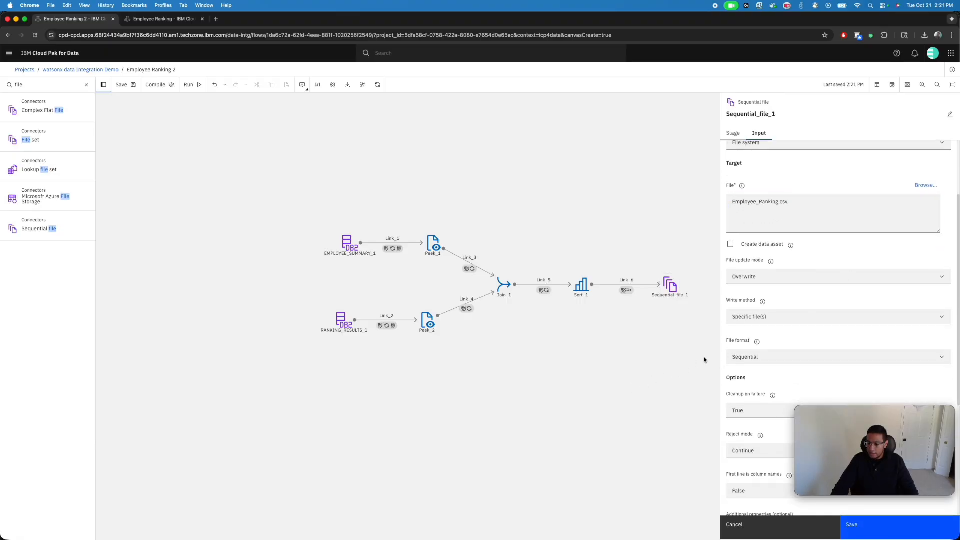
Check the file update mode choices of Sequential_file_1 and enable Create data asset for the target file
{"action": "left_click", "coordinate": [773, 279]}
{"action": "left_click", "coordinate": [620, 340]}
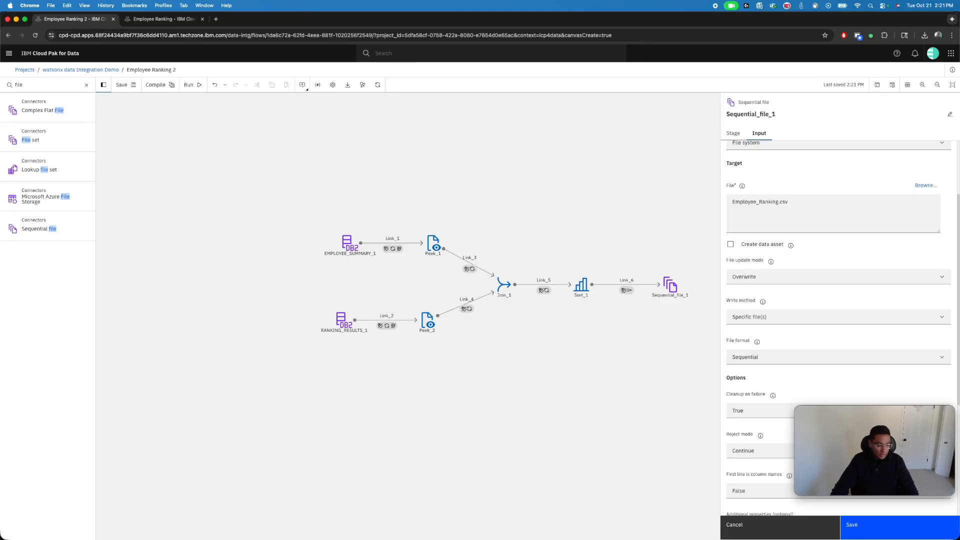
{"action": "left_click", "coordinate": [742, 246]}
Set First line is column names to True for Sequential_file_1 and save the stage
{"action": "scroll", "coordinate": [938, 251], "scroll_direction": "down", "scroll_amount": 3}
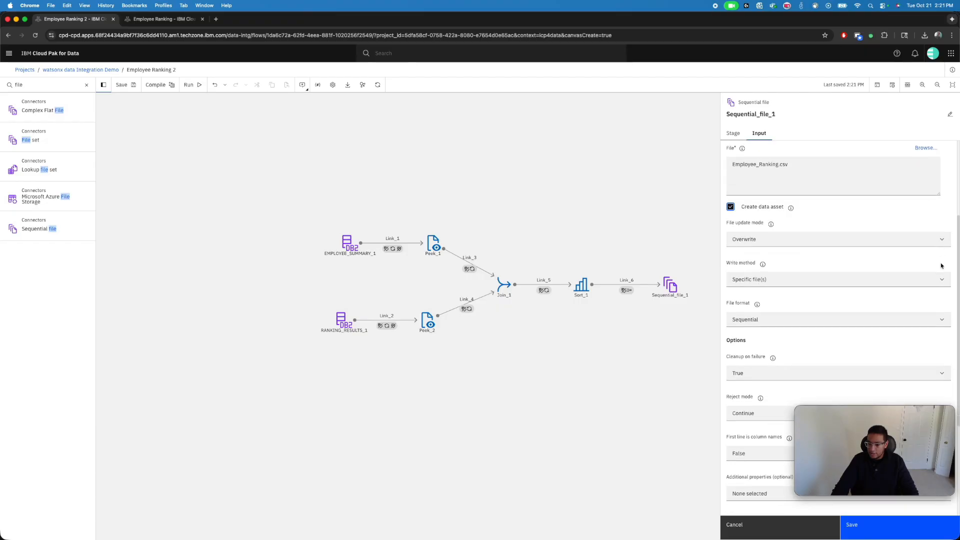
{"action": "scroll", "coordinate": [929, 349], "scroll_direction": "down", "scroll_amount": 2}
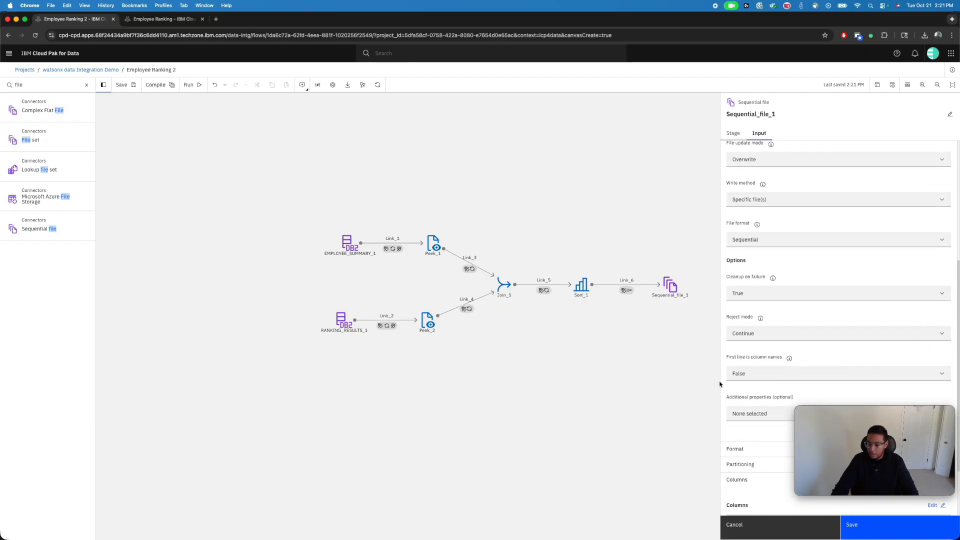
{"action": "left_click", "coordinate": [756, 376]}
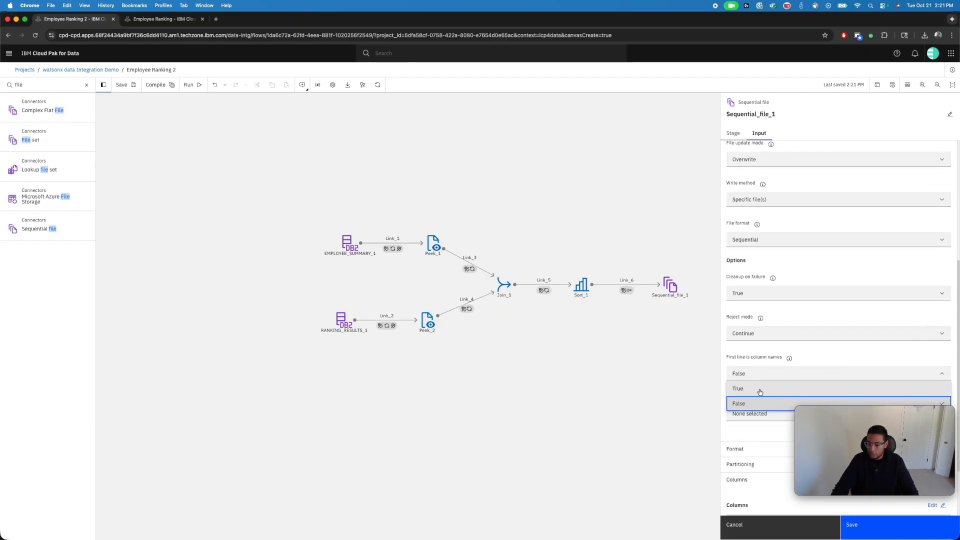
{"action": "left_click", "coordinate": [757, 391]}
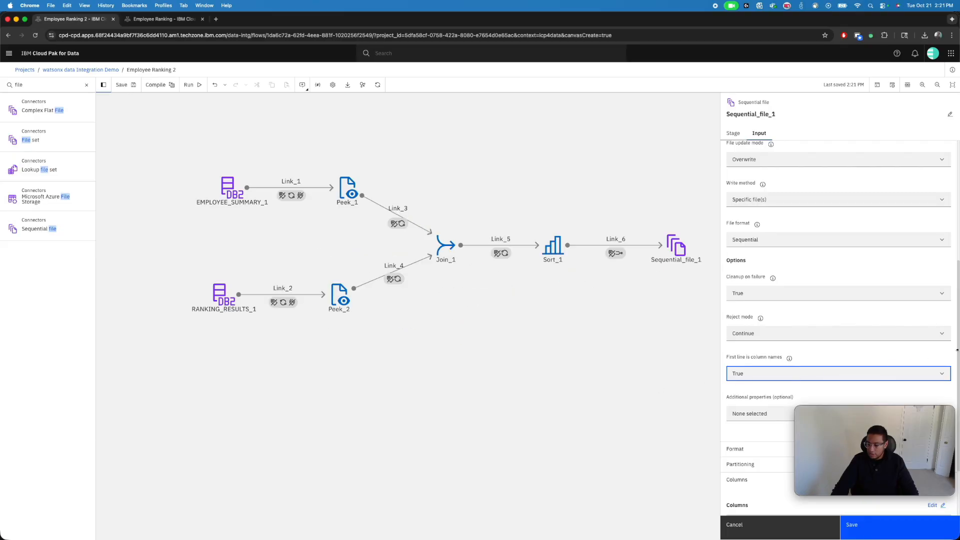
{"action": "left_click_drag", "start_coordinate": [875, 450], "coordinate": [627, 480]}
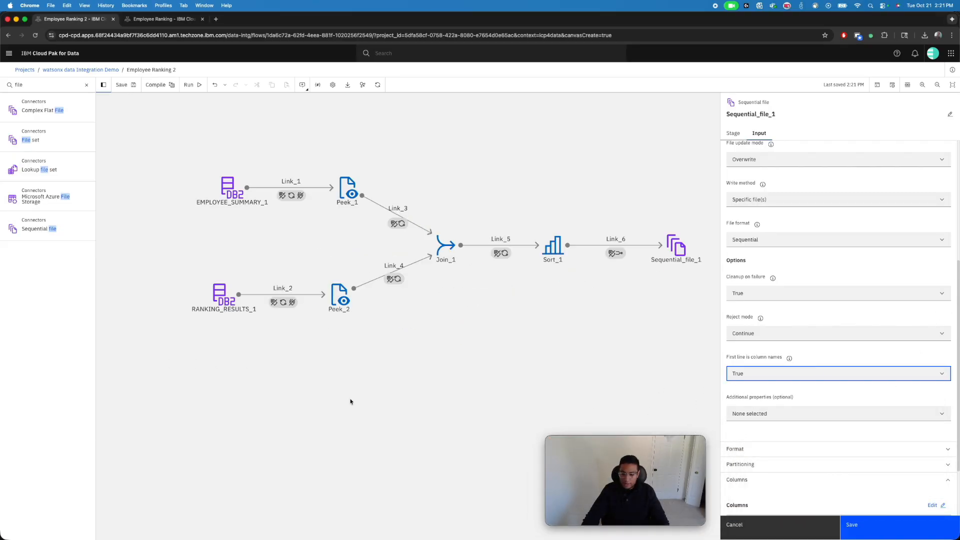
{"action": "left_click", "coordinate": [580, 421]}
{"action": "left_click", "coordinate": [873, 525]}
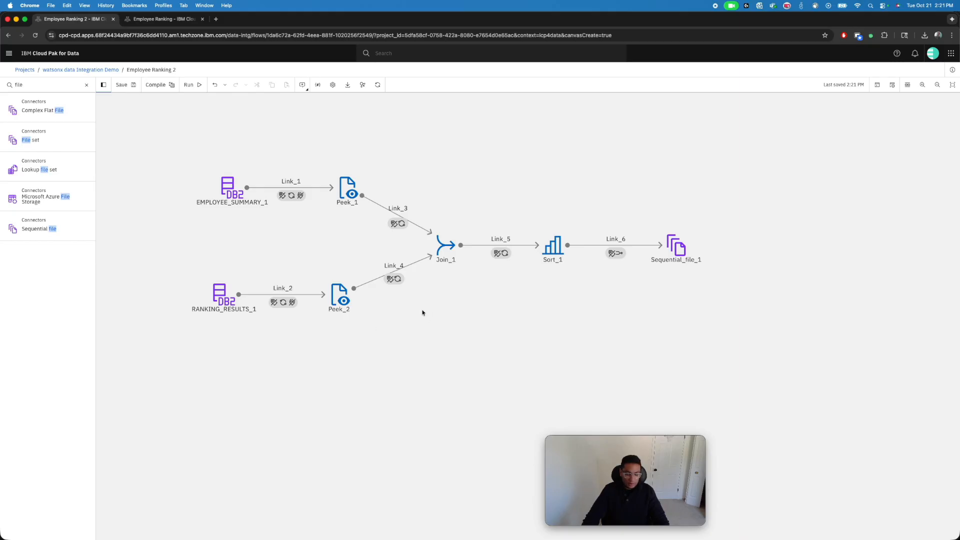
Check the runtime column propagation setting on Sort_1's output and close the stage without saving
{"action": "left_click", "coordinate": [555, 256]}
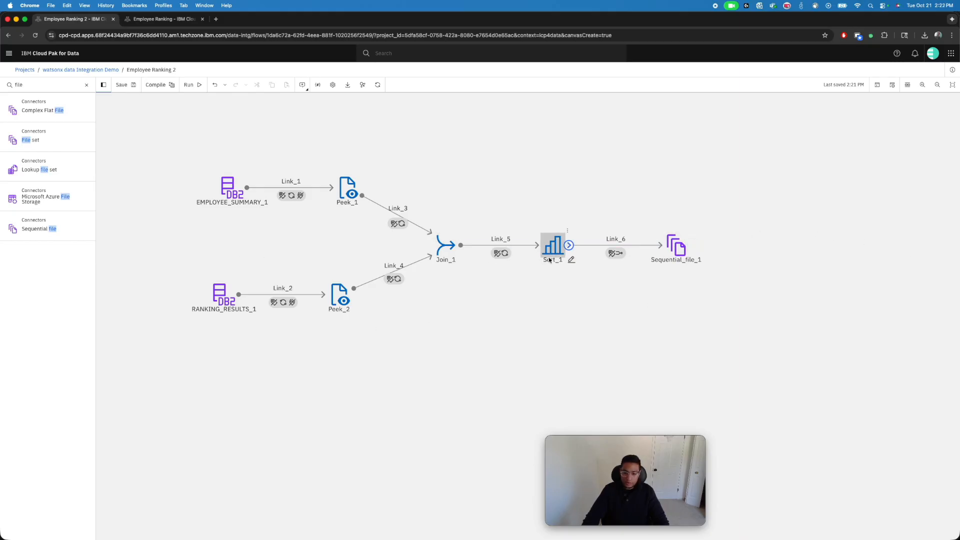
{"action": "left_click", "coordinate": [786, 133]}
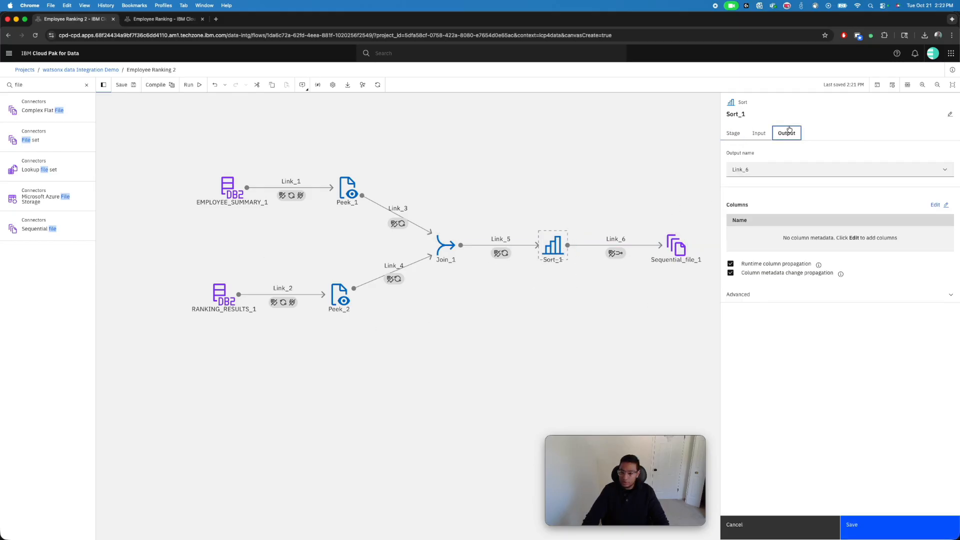
{"action": "left_click", "coordinate": [771, 527]}
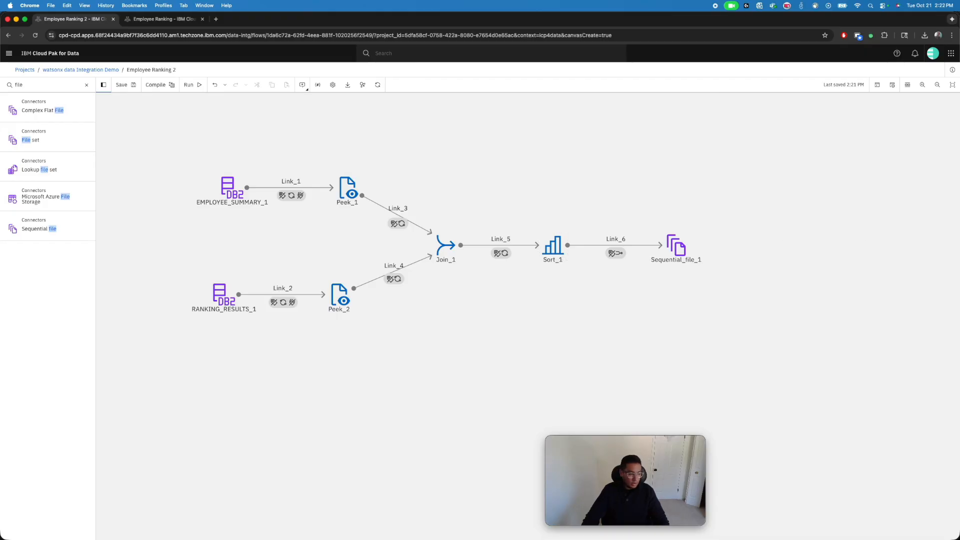
Compile the Employee Ranking 2 flow and run it
{"action": "left_click", "coordinate": [153, 86]}
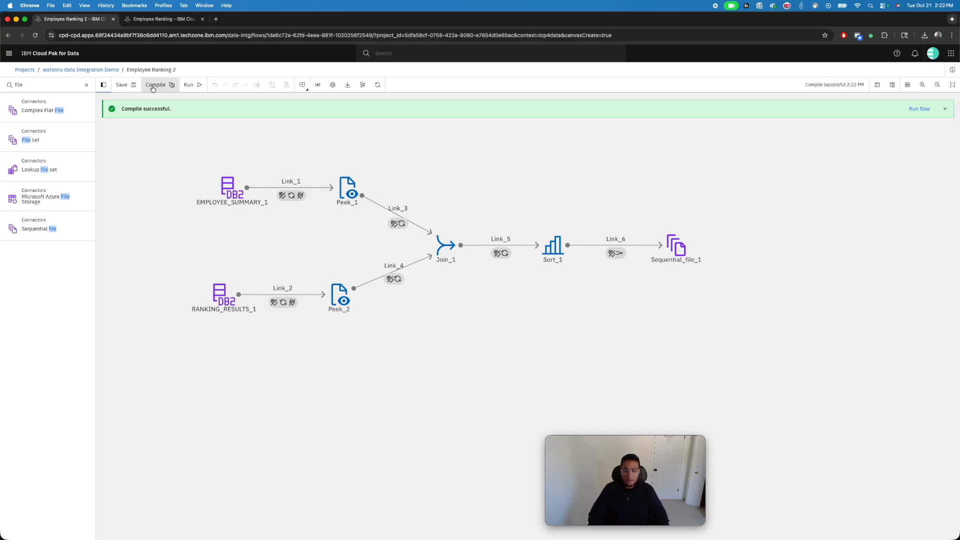
{"action": "left_click", "coordinate": [190, 86]}
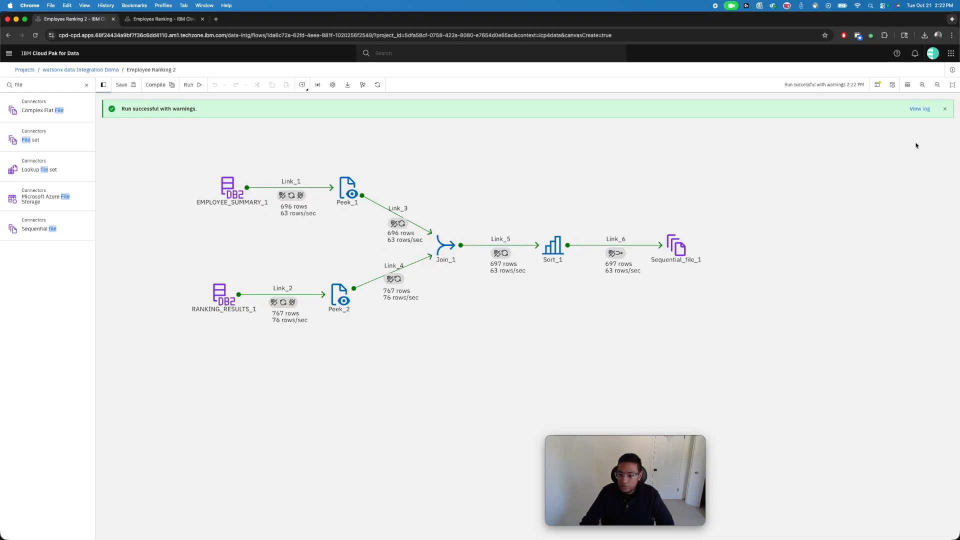
Open the log of the finished run to examine its warnings
{"action": "left_click", "coordinate": [919, 109]}
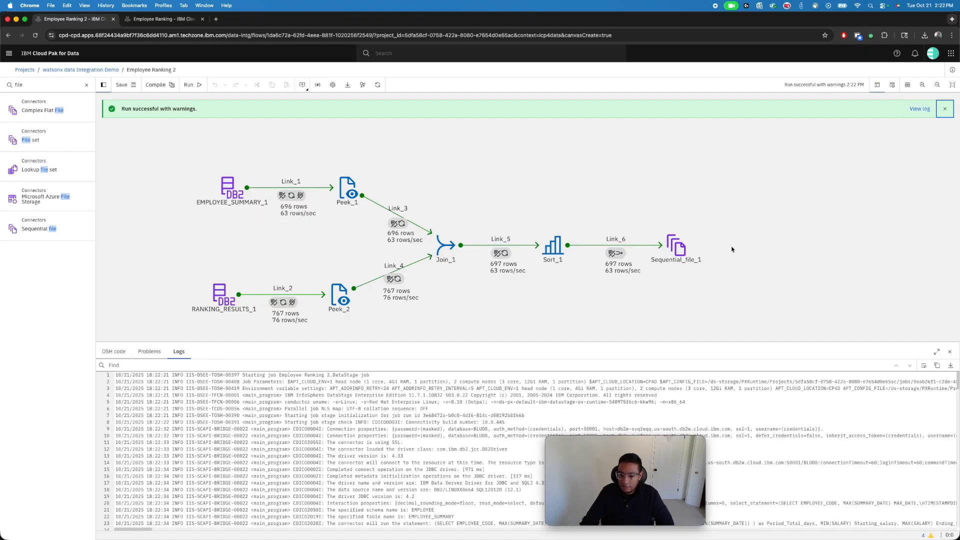
{"action": "mouse_move", "coordinate": [931, 536]}
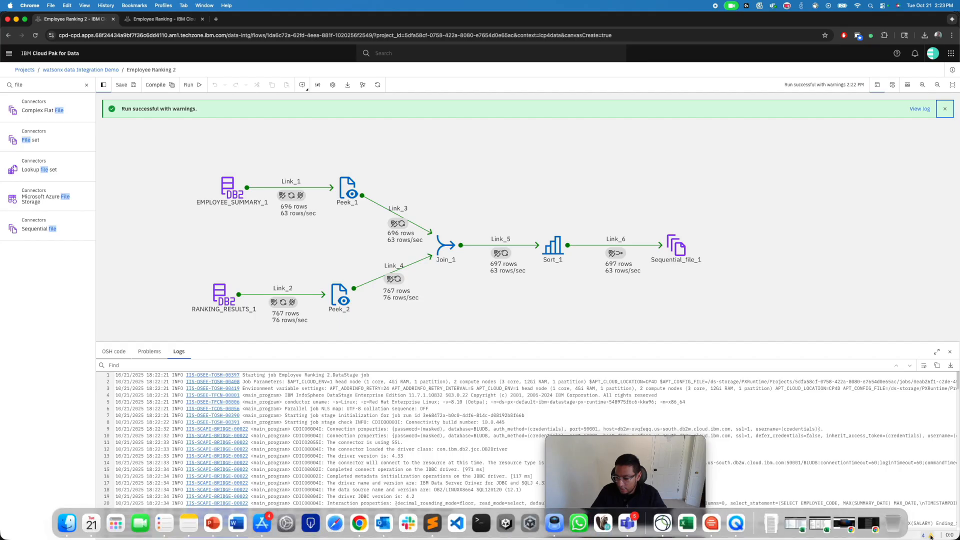
Locate the WARNING entries in the Employee Ranking 2 run log
{"action": "left_click", "coordinate": [931, 537]}
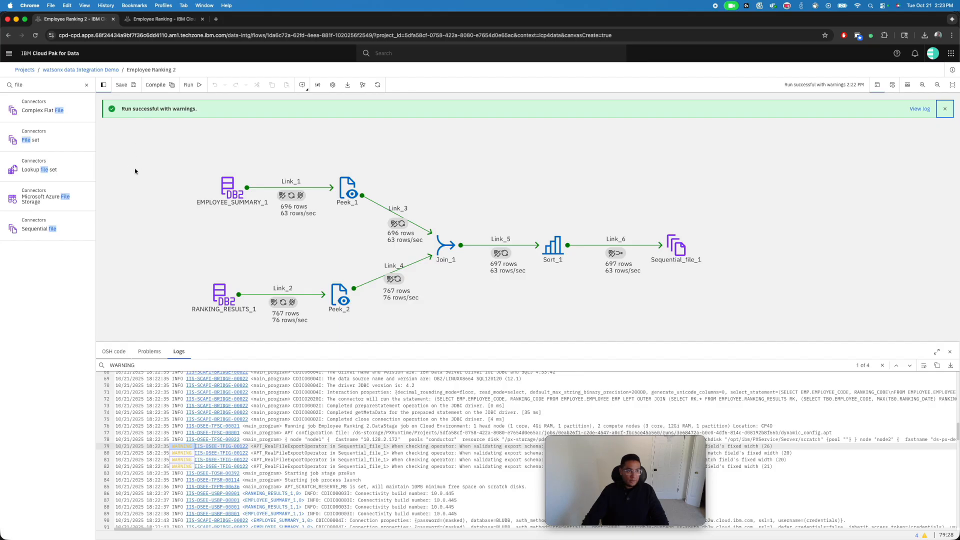
Open the watsonx data Integration Demo project in a new tab and preview the Employee_Ranking.csv asset
{"action": "right_click", "coordinate": [64, 70]}
{"action": "left_click", "coordinate": [103, 75]}
{"action": "left_click", "coordinate": [161, 24]}
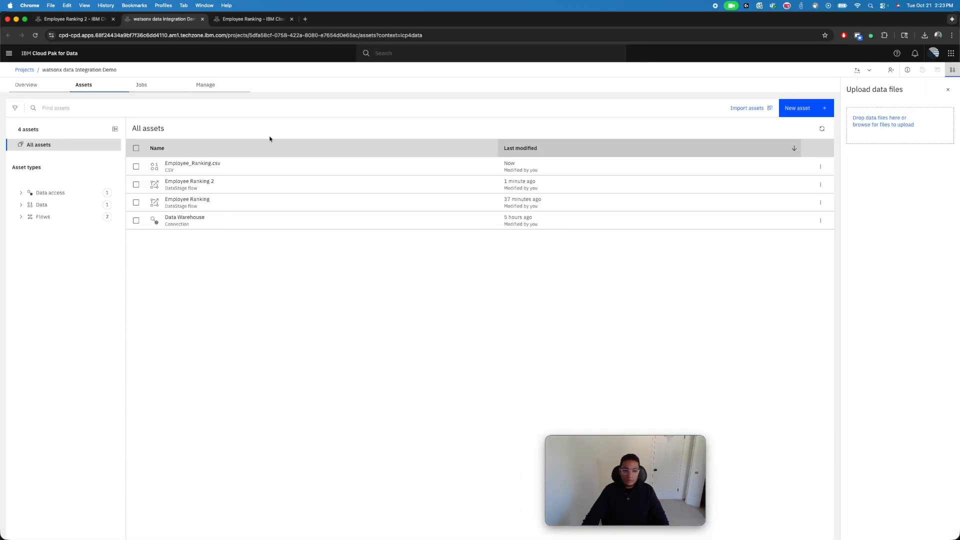
{"action": "left_click", "coordinate": [168, 165]}
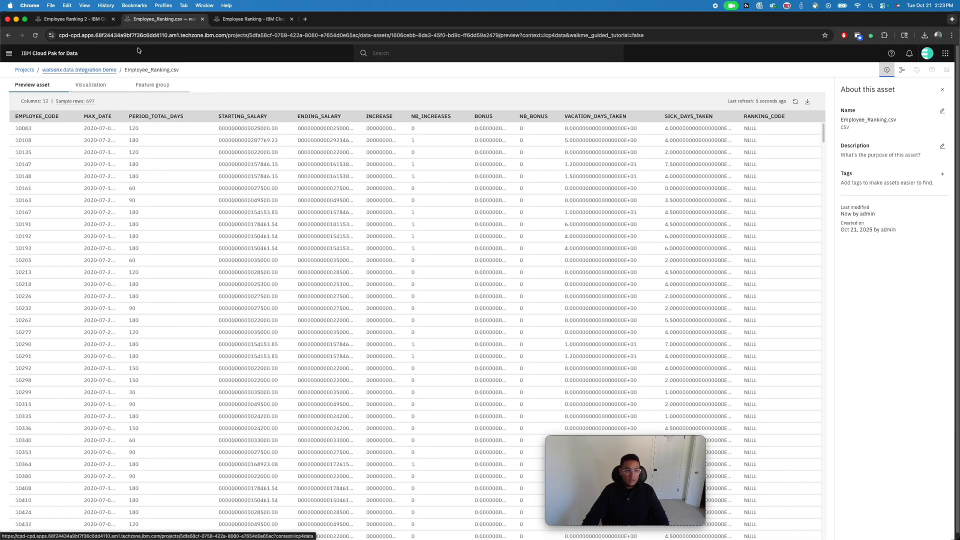
Return to the project's list of jobs and open the Employee Ranking.DataStage job for editing
{"action": "left_click", "coordinate": [81, 70]}
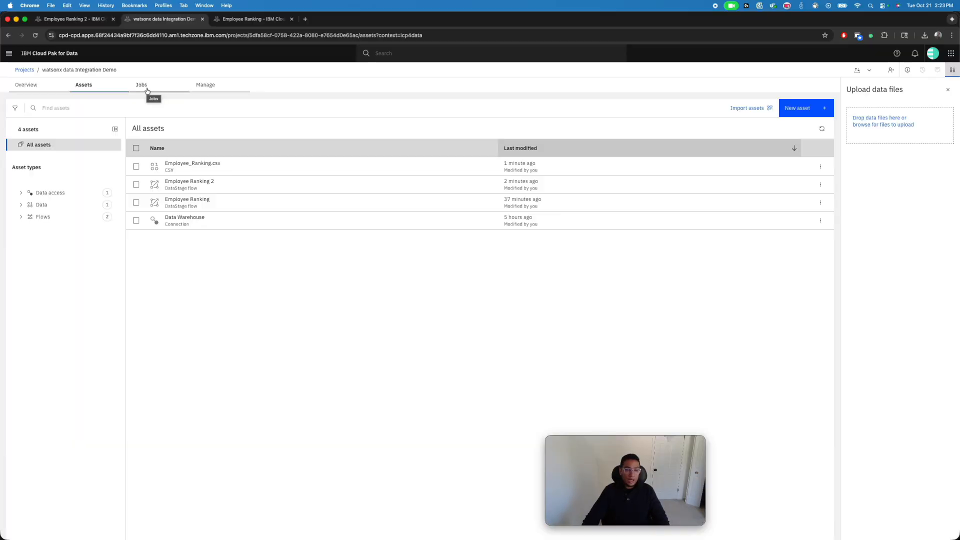
{"action": "left_click", "coordinate": [145, 86]}
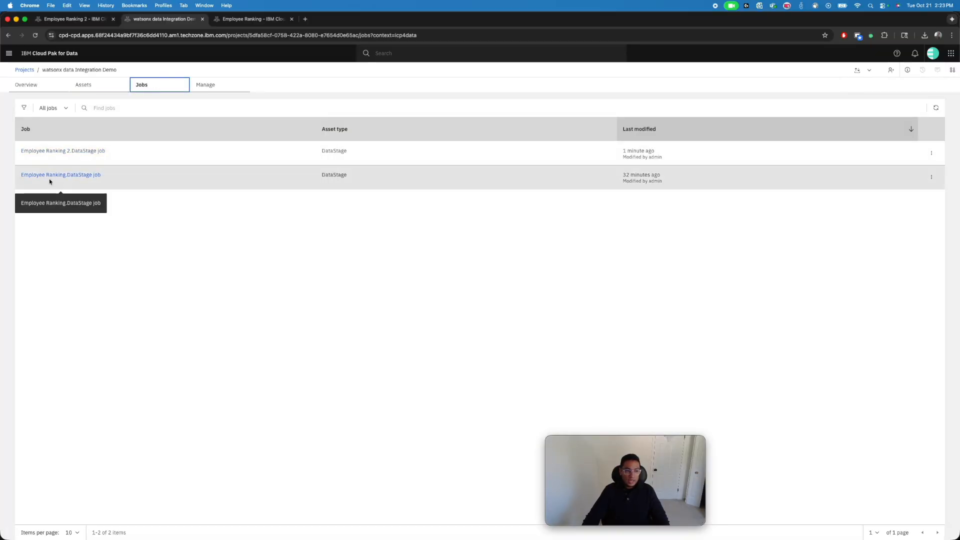
{"action": "left_click", "coordinate": [64, 176]}
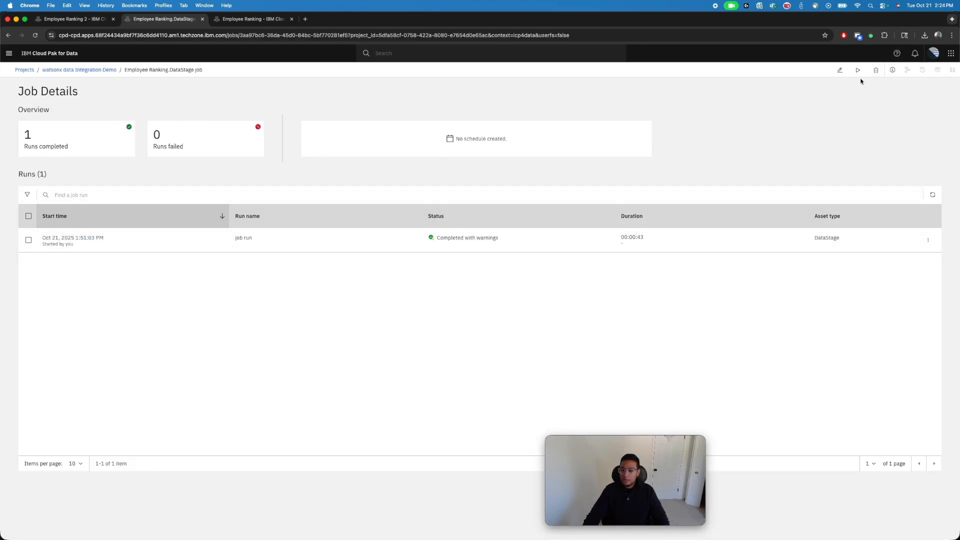
{"action": "left_click", "coordinate": [840, 70]}
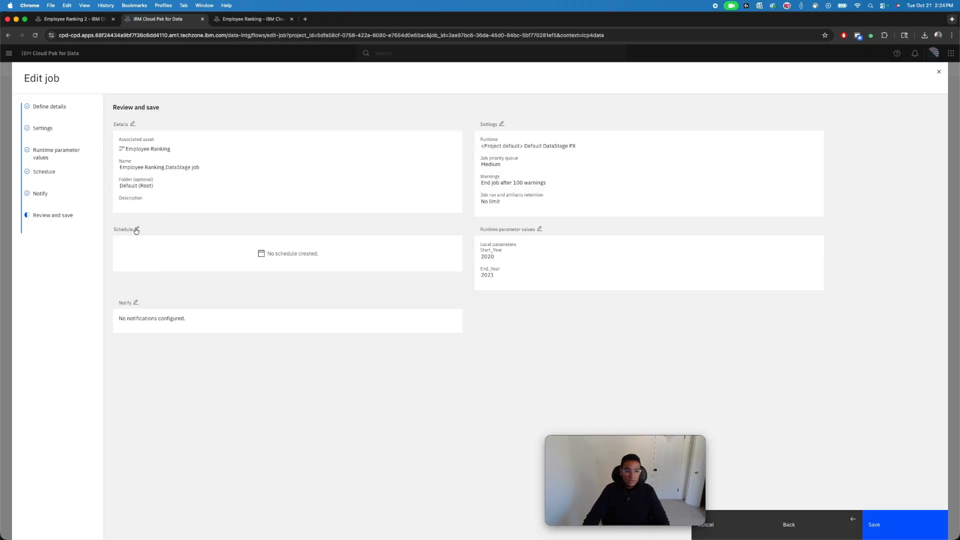
Set the Employee Ranking job to run on a repeating schedule that starts on 10/21/2025
{"action": "left_click", "coordinate": [136, 229]}
{"action": "left_click", "coordinate": [118, 151]}
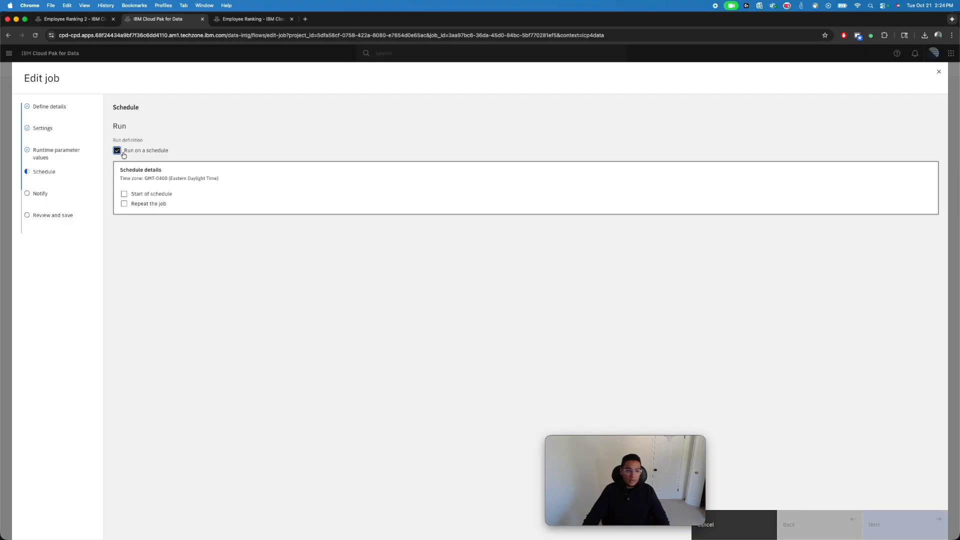
{"action": "left_click", "coordinate": [143, 195]}
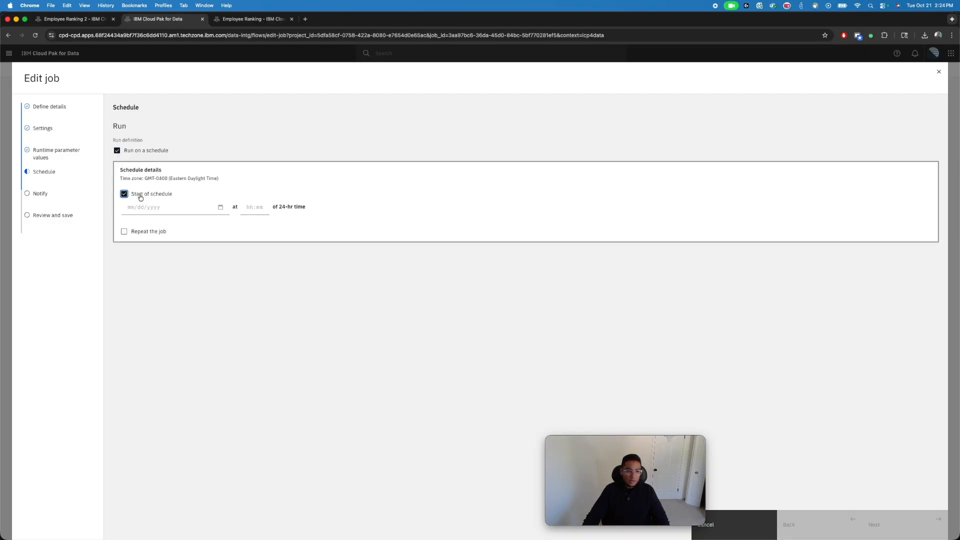
{"action": "left_click", "coordinate": [146, 231]}
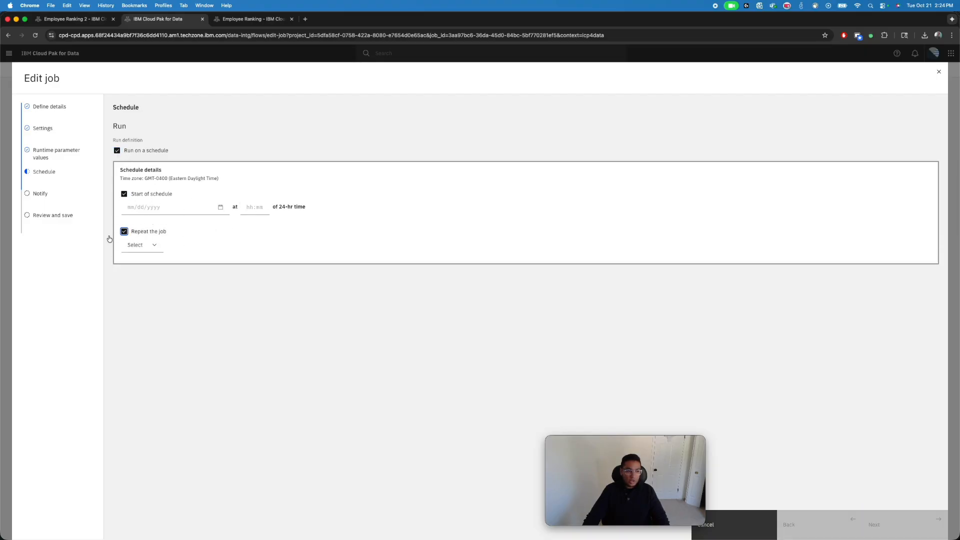
{"action": "left_click", "coordinate": [150, 207]}
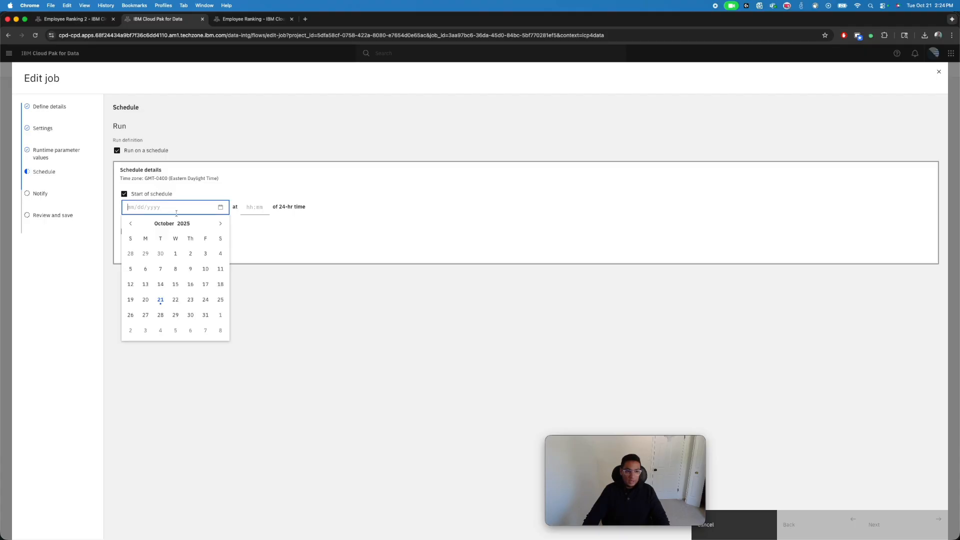
{"action": "left_click", "coordinate": [171, 300]}
Set the schedule to repeat hourly, and enable Exclude days and End of schedule
{"action": "left_click", "coordinate": [143, 245]}
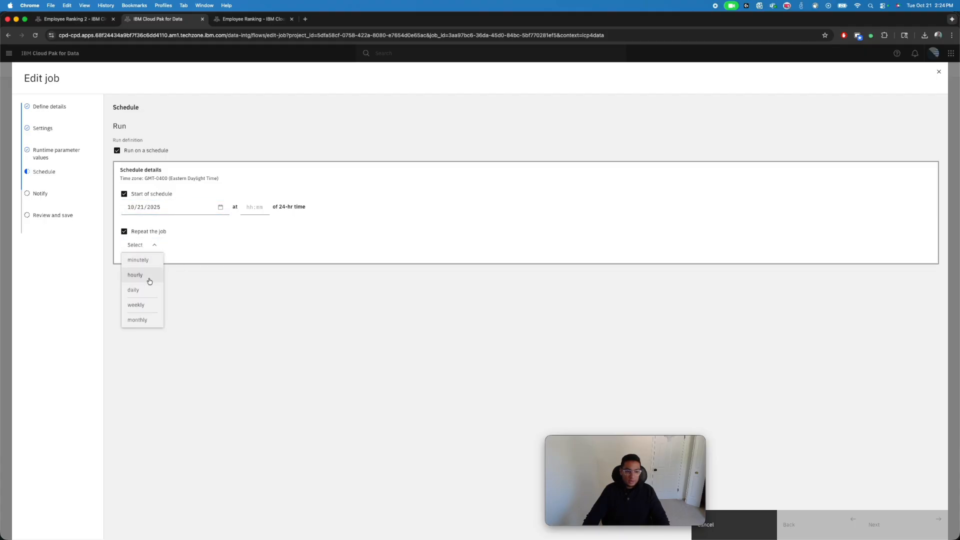
{"action": "left_click", "coordinate": [138, 276]}
{"action": "left_click", "coordinate": [133, 263]}
{"action": "left_click", "coordinate": [133, 316]}
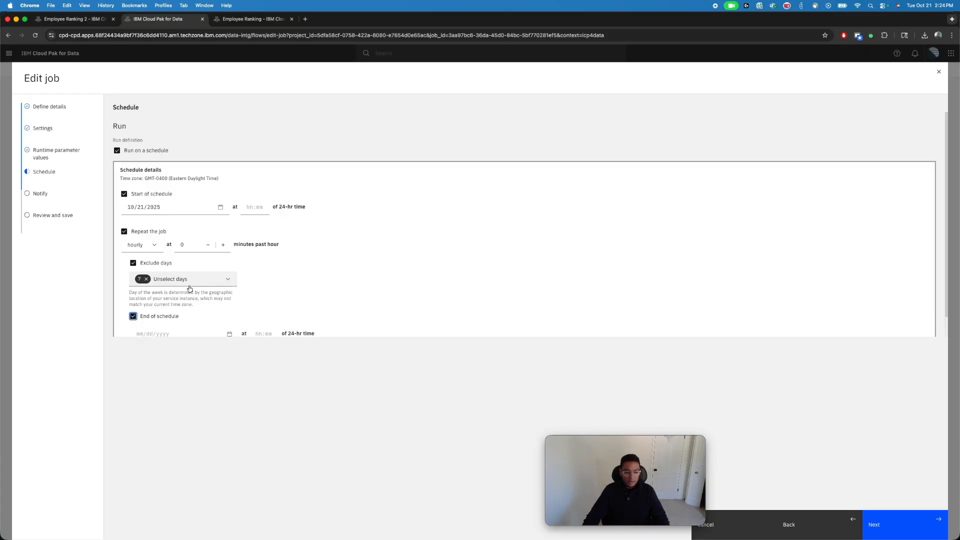
{"action": "scroll", "coordinate": [185, 289], "scroll_direction": "down", "scroll_amount": 2}
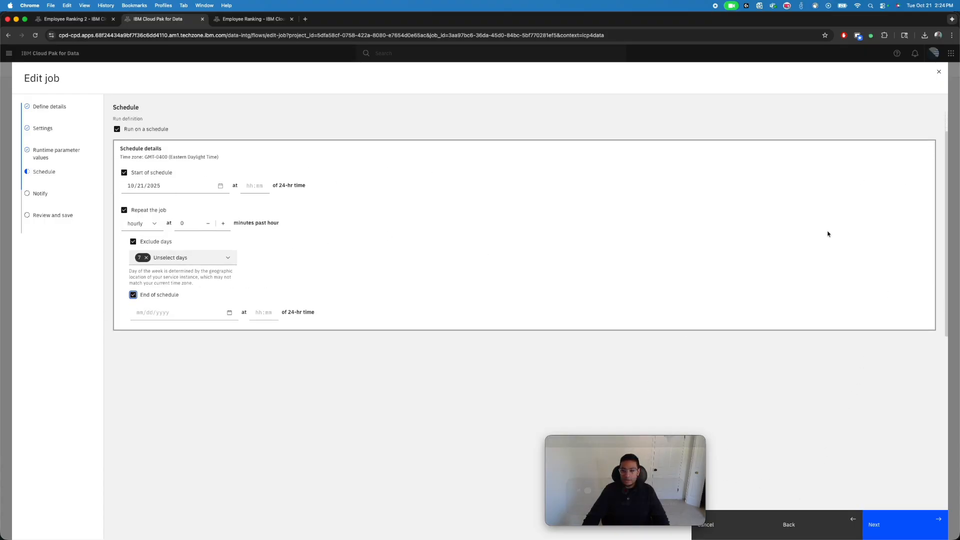
Close the job editor without saving the schedule and return to the watsonx data Integration Demo project
{"action": "left_click", "coordinate": [937, 72]}
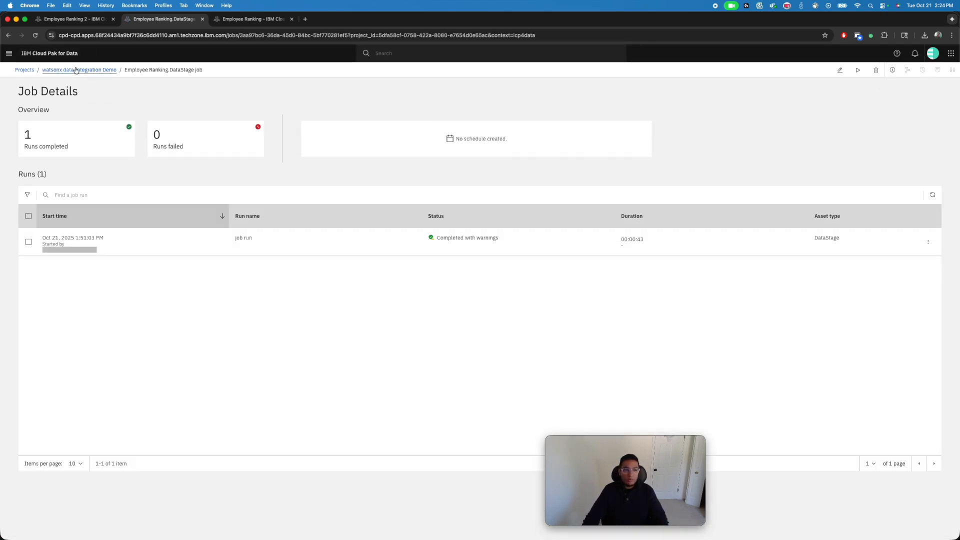
{"action": "left_click", "coordinate": [76, 70]}
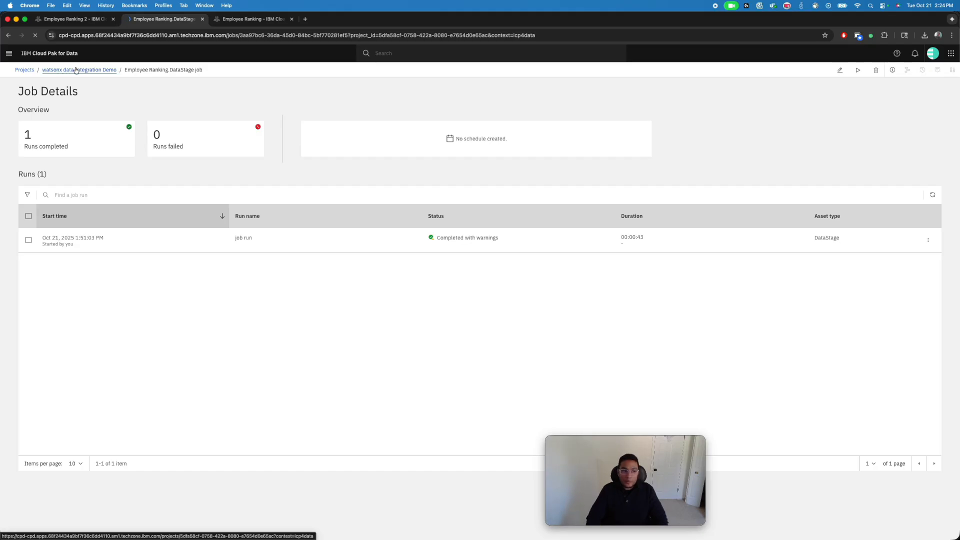